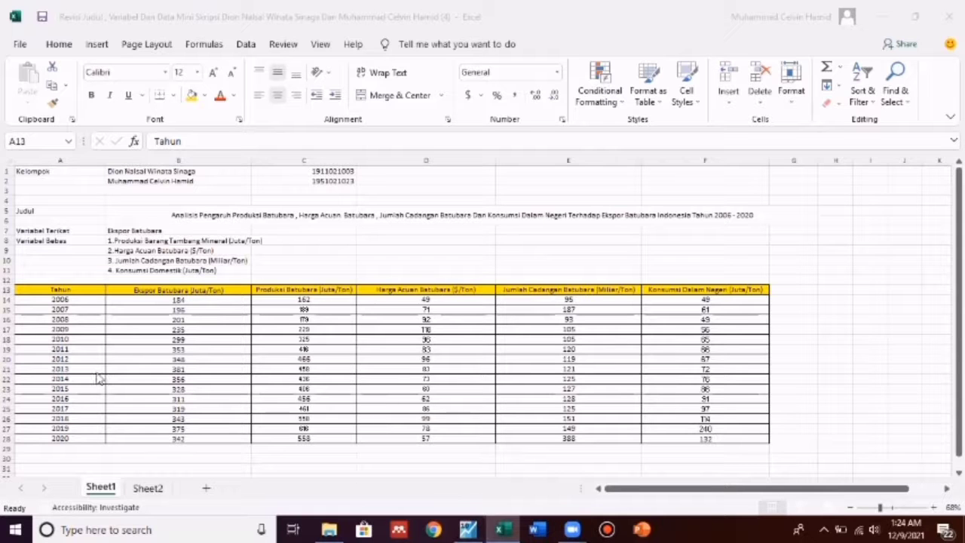
Switch to EViews, close the open workfile, and create a new annual dated workfile running from 2006 to 2020.
{"action": "left_click", "coordinate": [468, 529]}
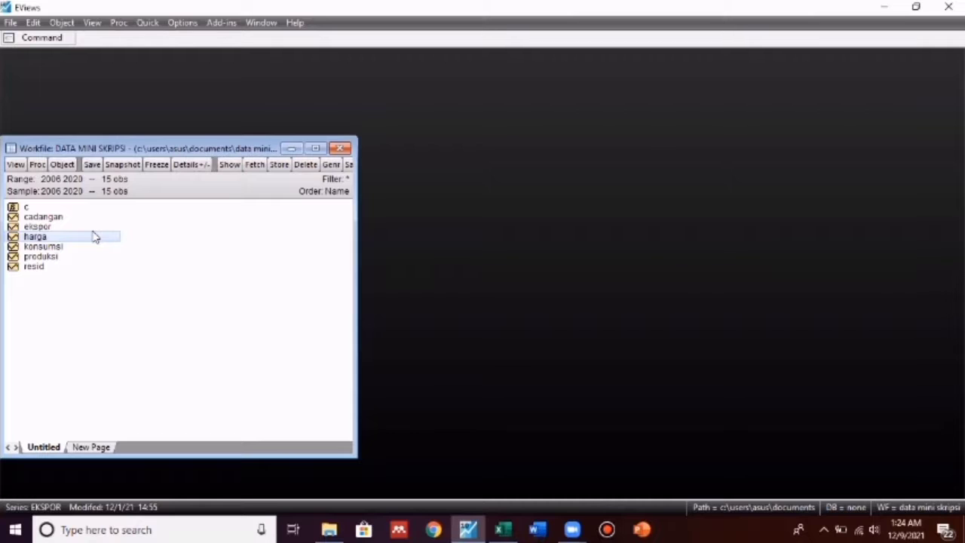
{"action": "left_click", "coordinate": [340, 149]}
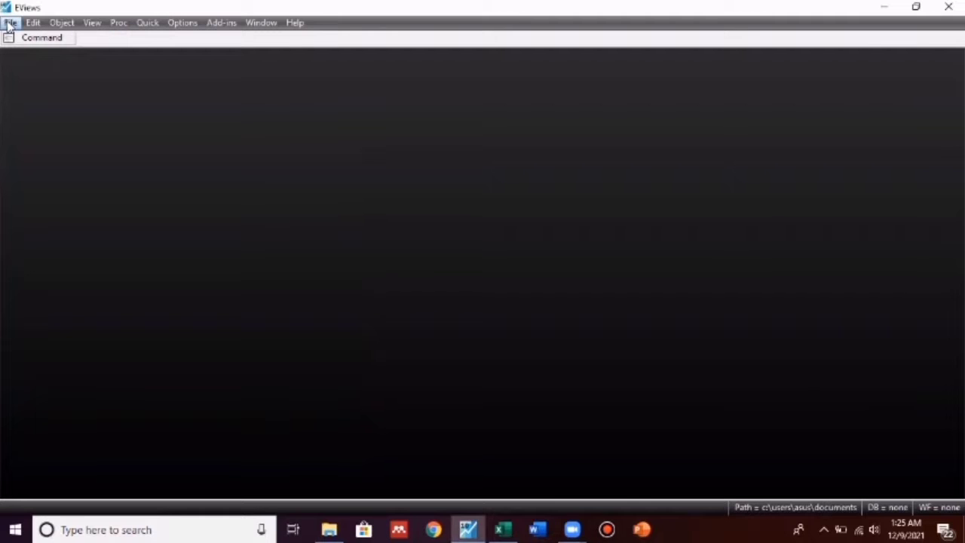
{"action": "left_click", "coordinate": [33, 23]}
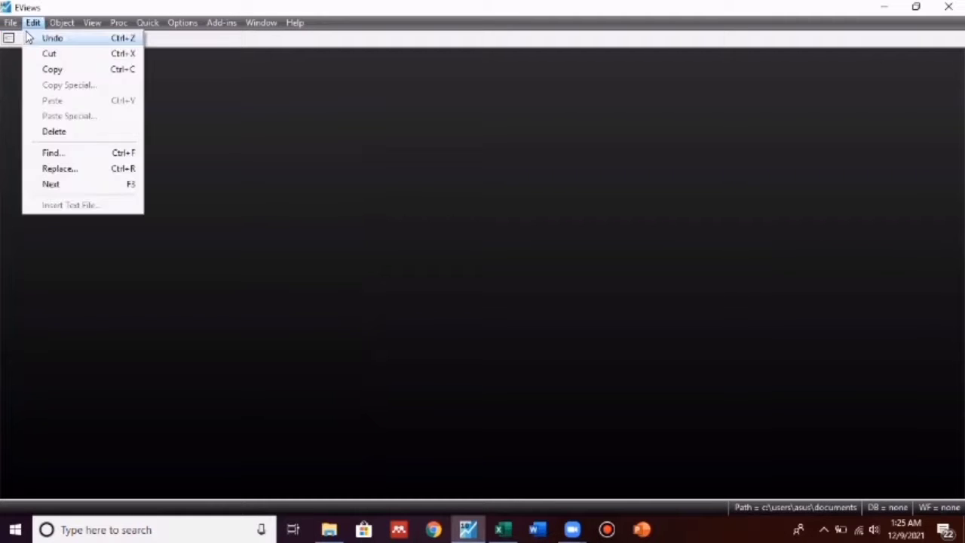
{"action": "mouse_move", "coordinate": [15, 39]}
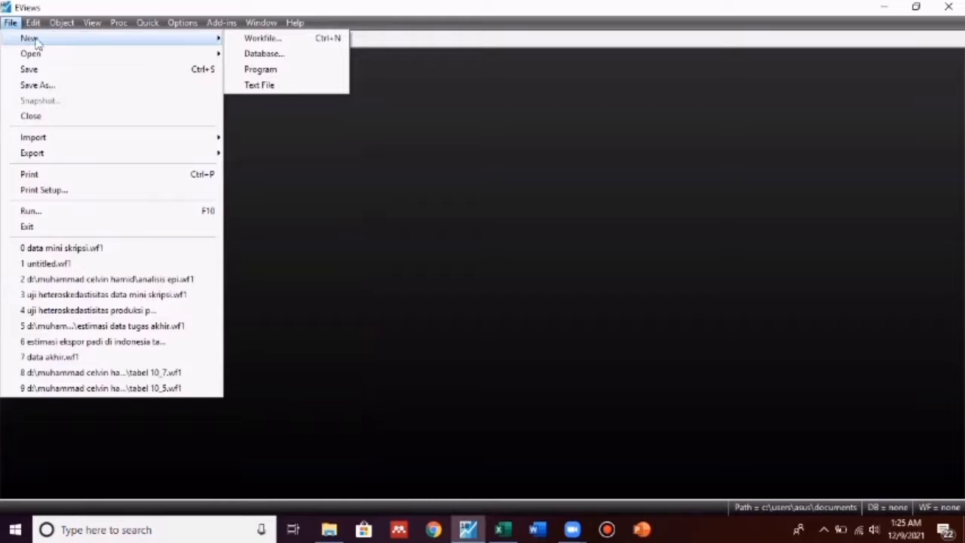
{"action": "left_click", "coordinate": [243, 39]}
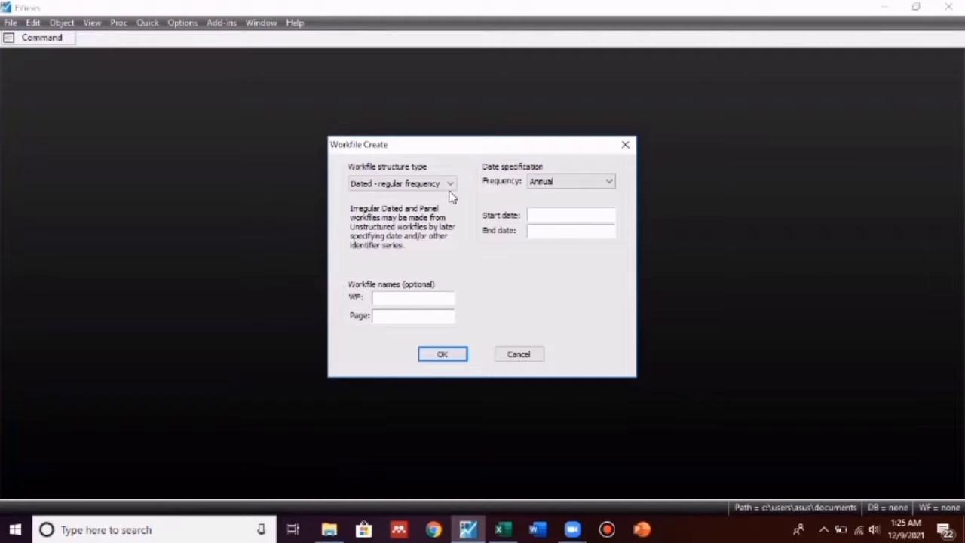
{"action": "left_click", "coordinate": [535, 216]}
{"action": "type", "text": "2006"}
{"action": "left_click", "coordinate": [536, 232]}
{"action": "type", "text": "2020"}
{"action": "left_click", "coordinate": [439, 355]}
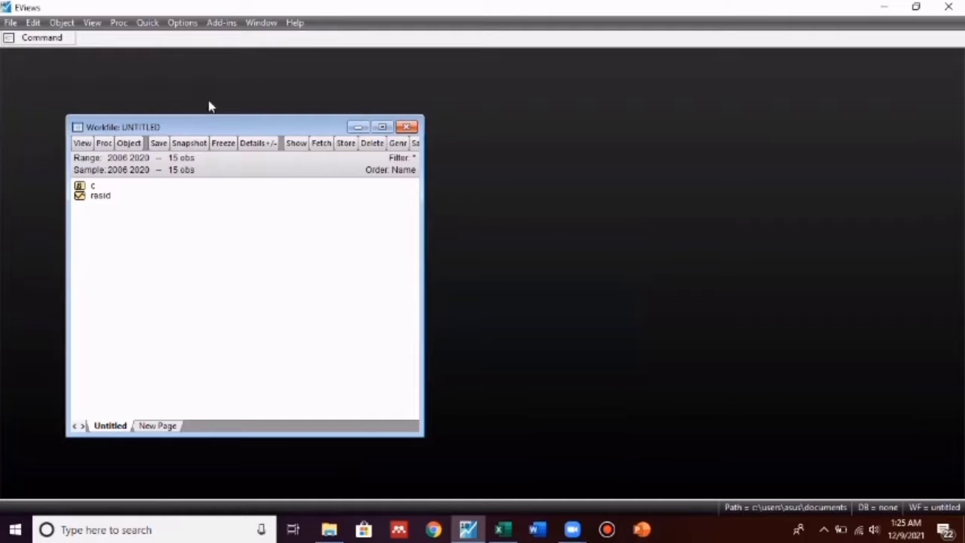
Open an empty group for editing series and place its window beside the workfile's object list.
{"action": "left_click", "coordinate": [147, 26]}
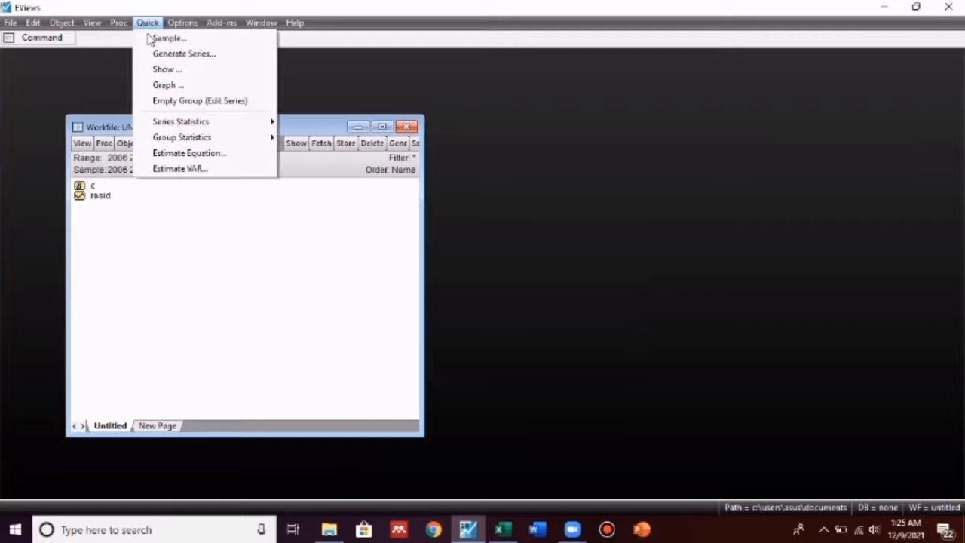
{"action": "left_click", "coordinate": [159, 105]}
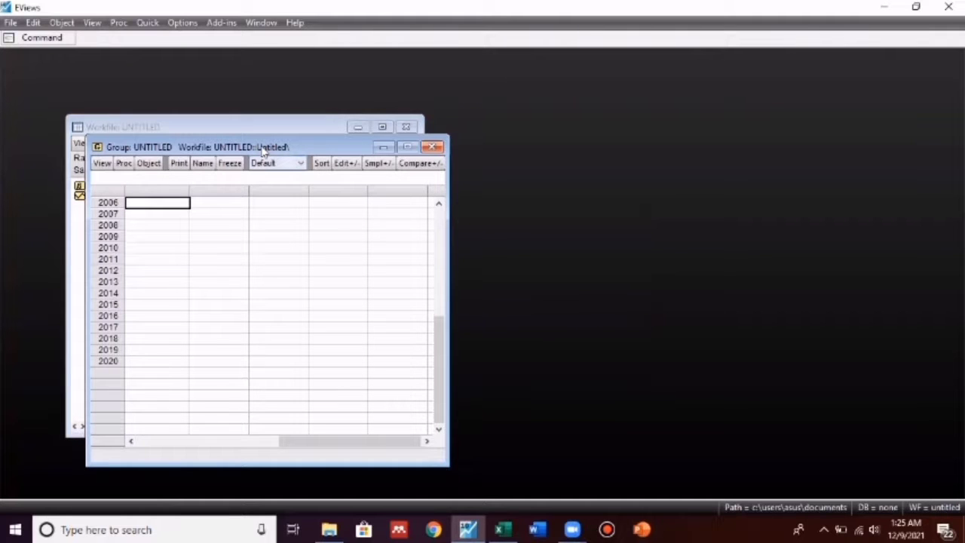
{"action": "left_click_drag", "start_coordinate": [263, 151], "coordinate": [518, 121]}
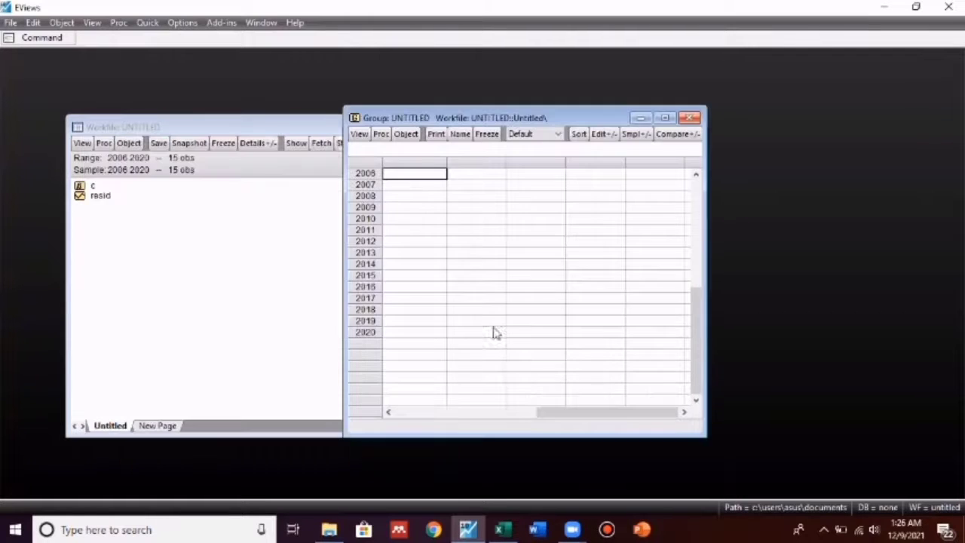
Switch to the Excel sheet and copy the numeric data for all five variables, cells B14:F28, without headers.
{"action": "left_click", "coordinate": [504, 527]}
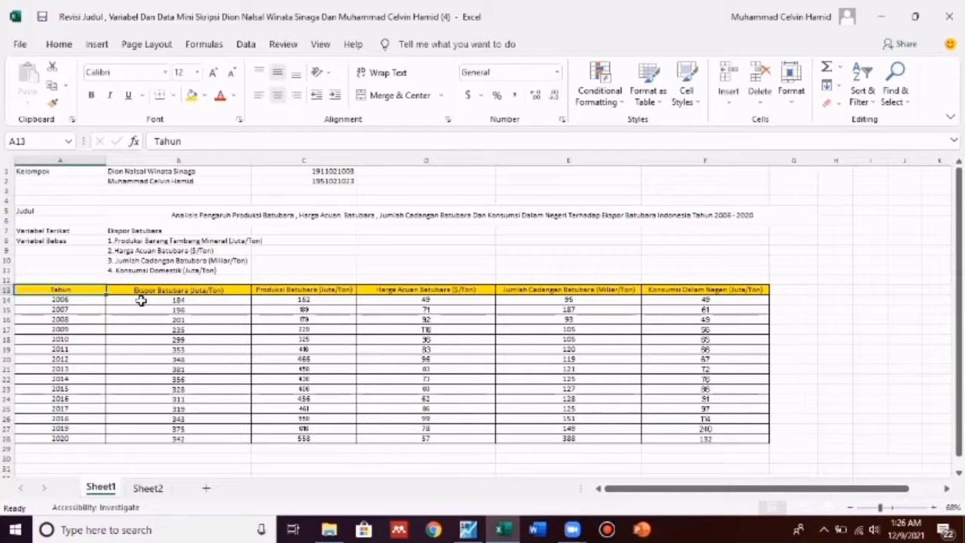
{"action": "left_click", "coordinate": [137, 292]}
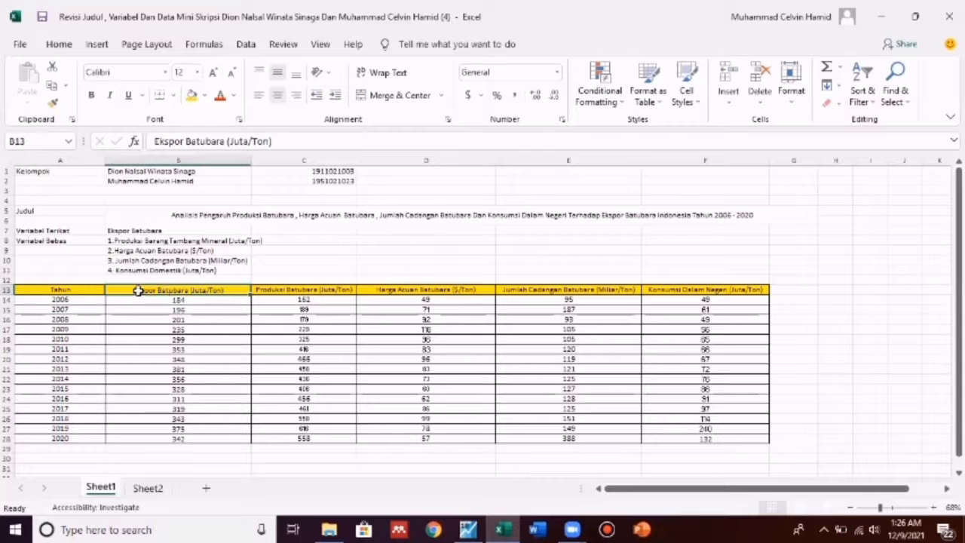
{"action": "left_click_drag", "start_coordinate": [230, 291], "coordinate": [370, 314]}
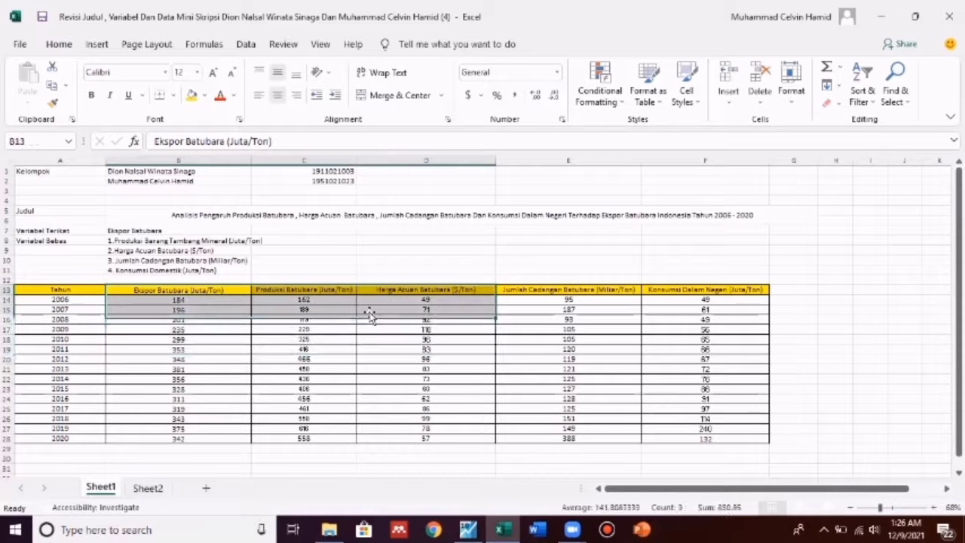
{"action": "left_click_drag", "start_coordinate": [175, 308], "coordinate": [452, 377]}
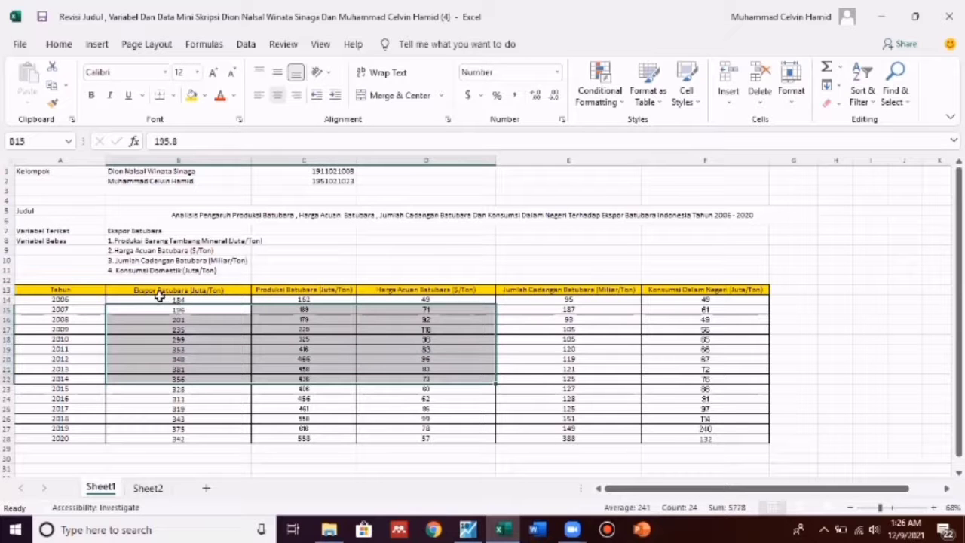
{"action": "left_click_drag", "start_coordinate": [158, 299], "coordinate": [317, 313]}
{"action": "left_click_drag", "start_coordinate": [581, 362], "coordinate": [656, 439]}
{"action": "key", "text": "ctrl+c"}
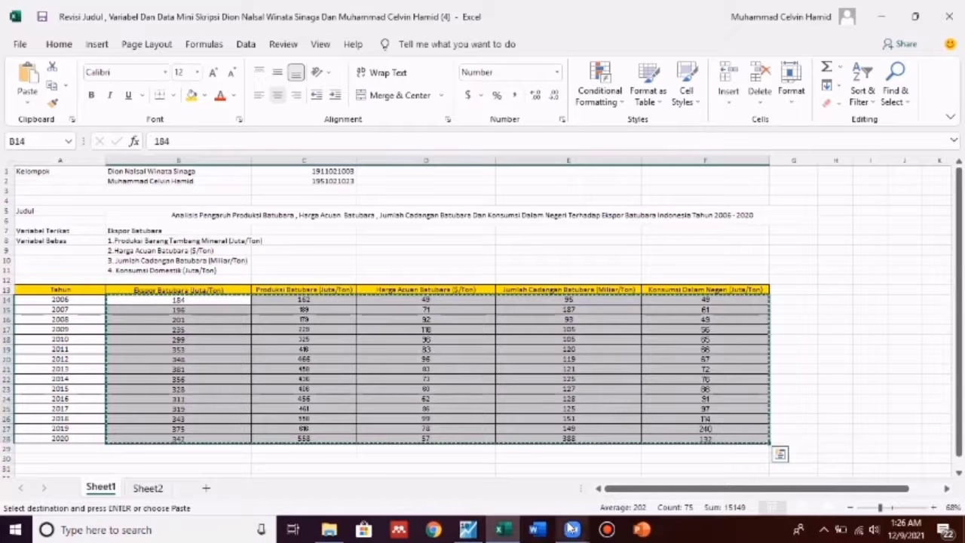
Switch back to EViews and paste the copied data into the empty group, starting at the 2006 row of the first column.
{"action": "mouse_move", "coordinate": [465, 489]}
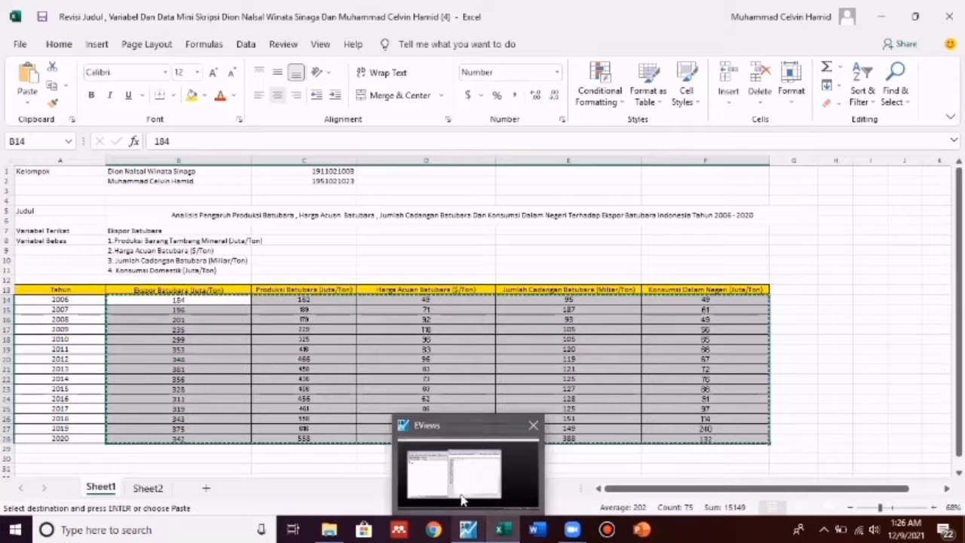
{"action": "left_click", "coordinate": [465, 494]}
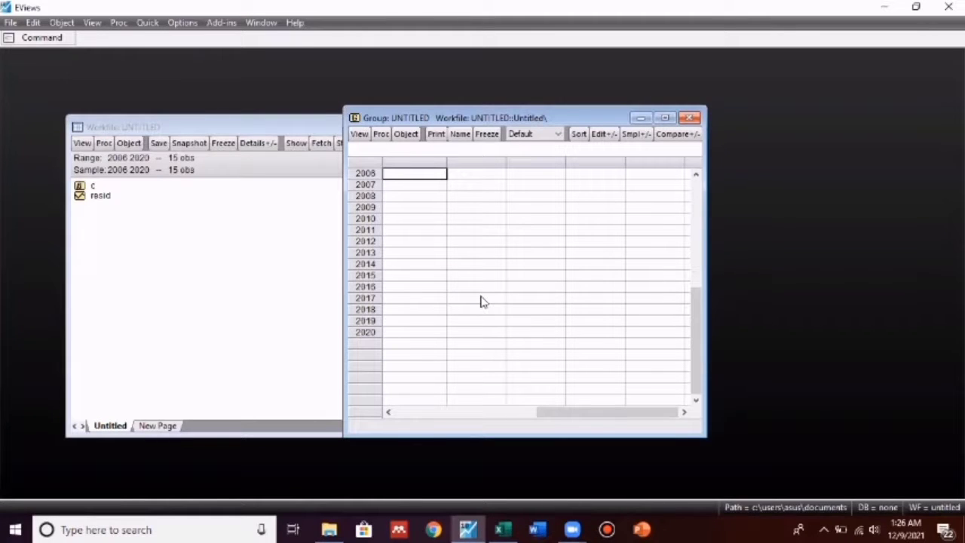
{"action": "left_click", "coordinate": [401, 174]}
{"action": "key", "text": "ctrl+v"}
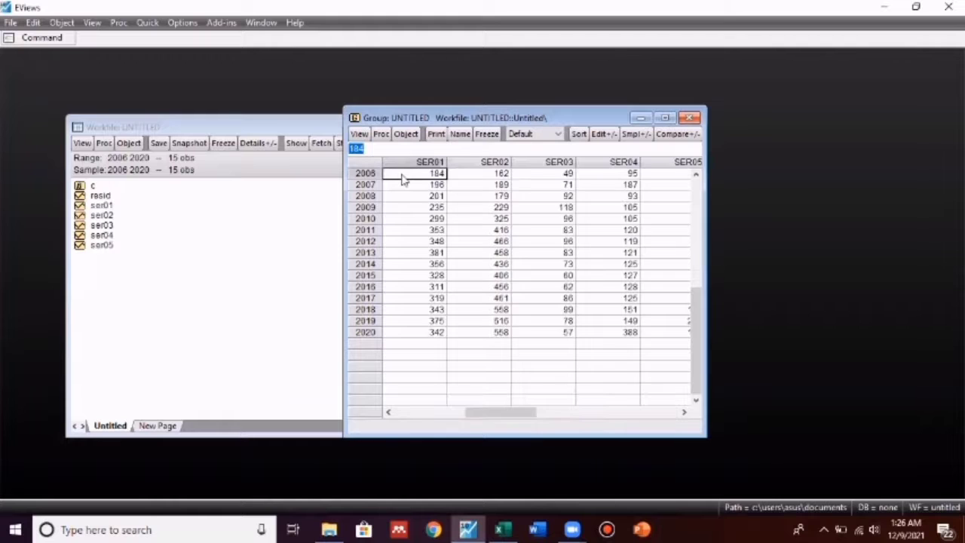
Rename the first series, SER01, as Ekspor in the group's name row and accept the renaming.
{"action": "left_click_drag", "start_coordinate": [696, 312], "coordinate": [694, 220]}
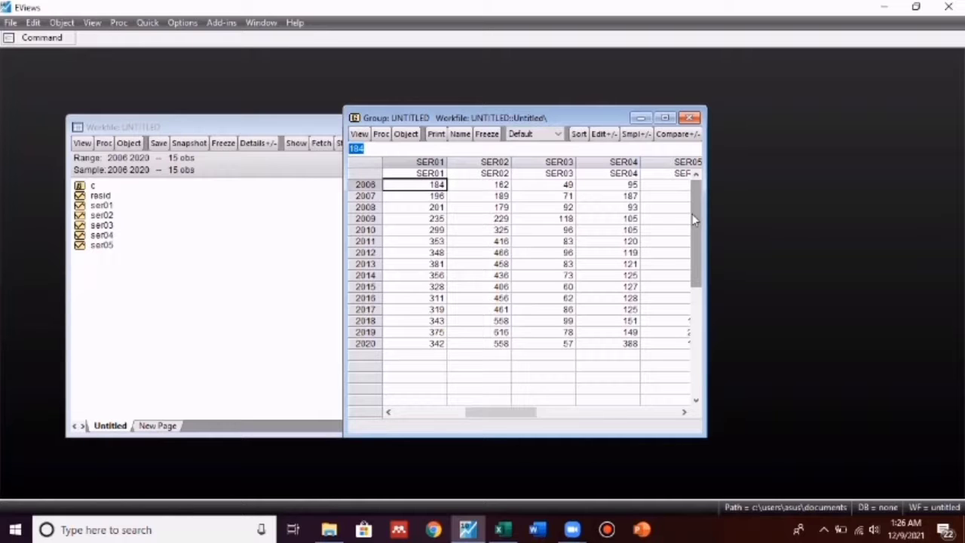
{"action": "left_click", "coordinate": [421, 175]}
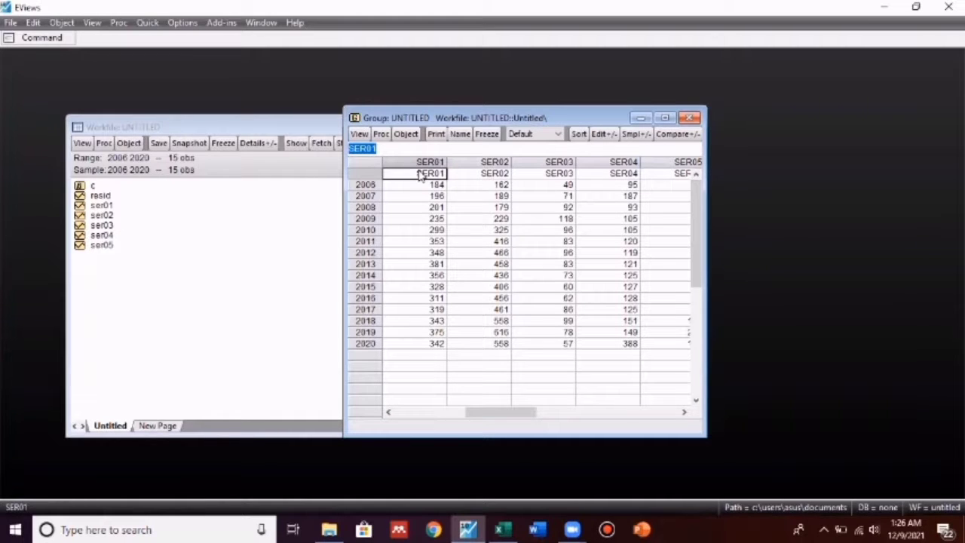
{"action": "type", "text": "E"}
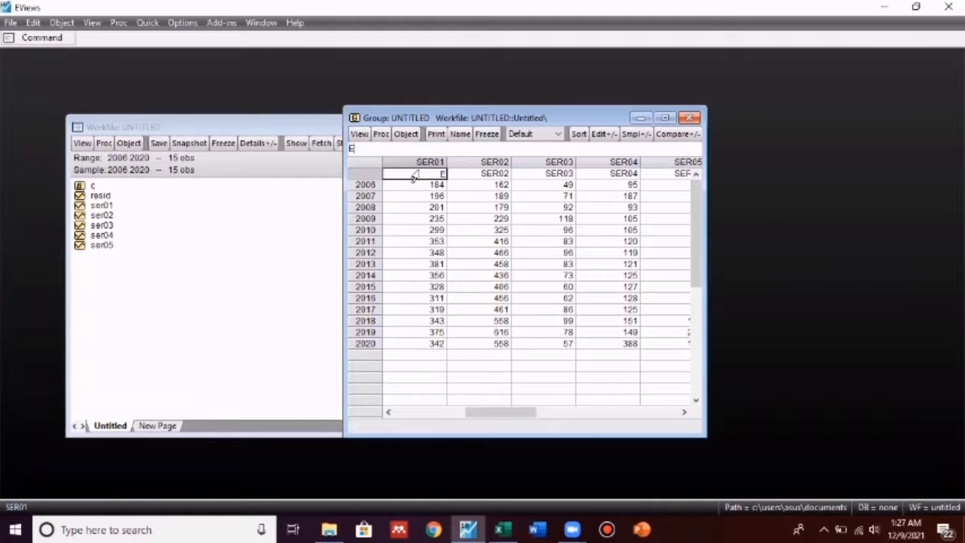
{"action": "type", "text": "Kspor"}
{"action": "key", "text": "Return"}
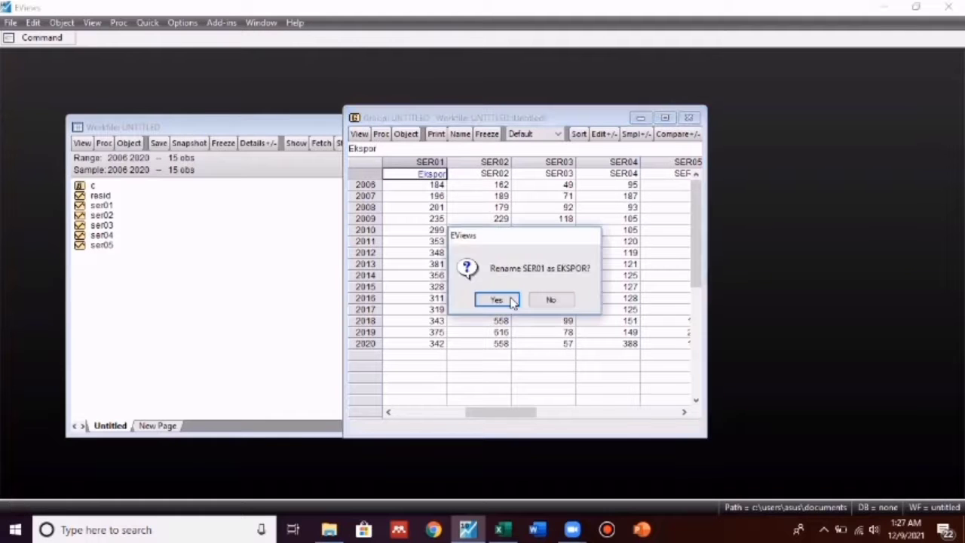
{"action": "key", "text": "Return"}
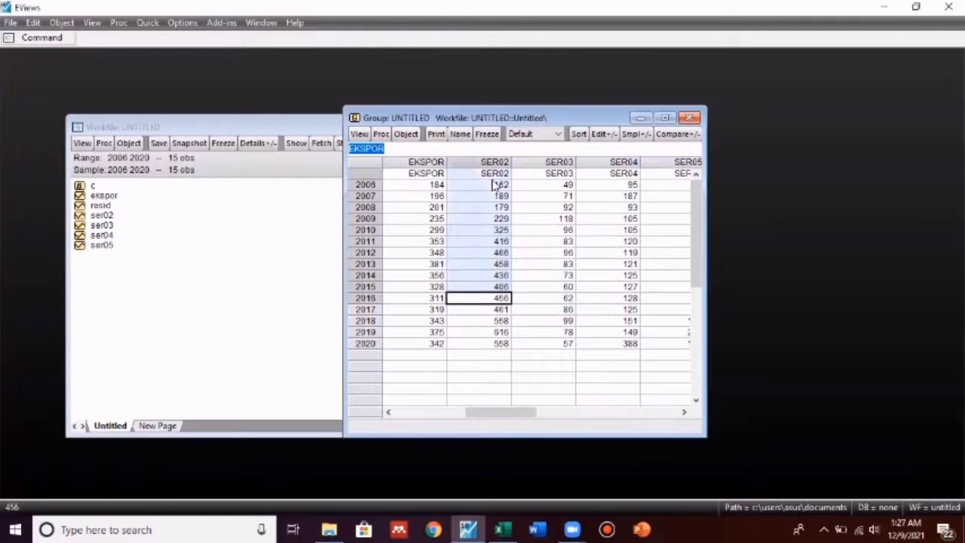
Rename the second series, SER02, as Produksi and accept the renaming.
{"action": "type", "text": "Produ"}
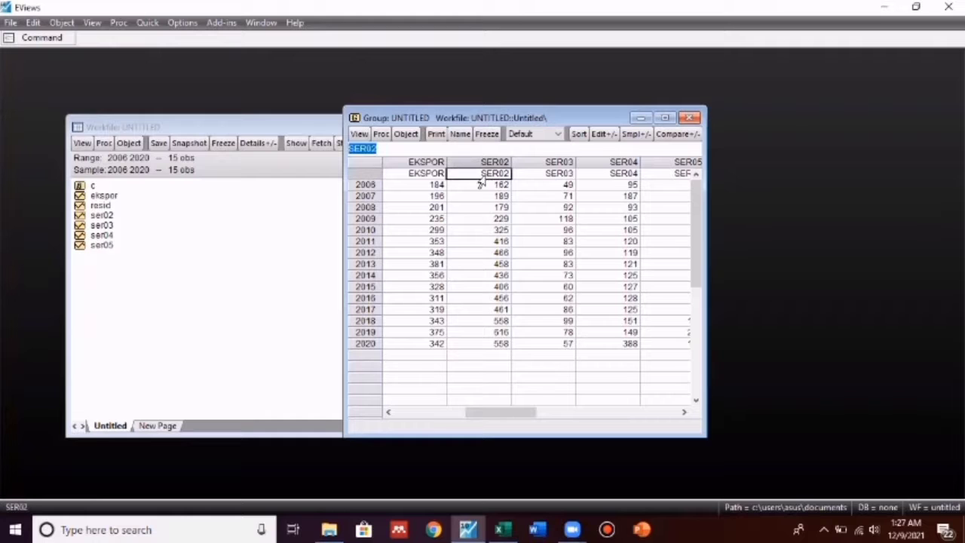
{"action": "type", "text": "ksi"}
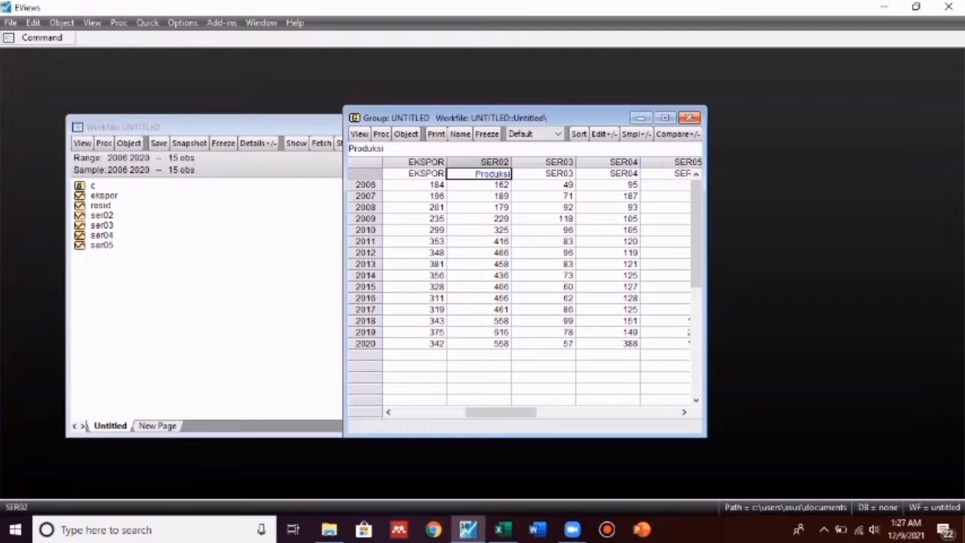
{"action": "key", "text": "Return"}
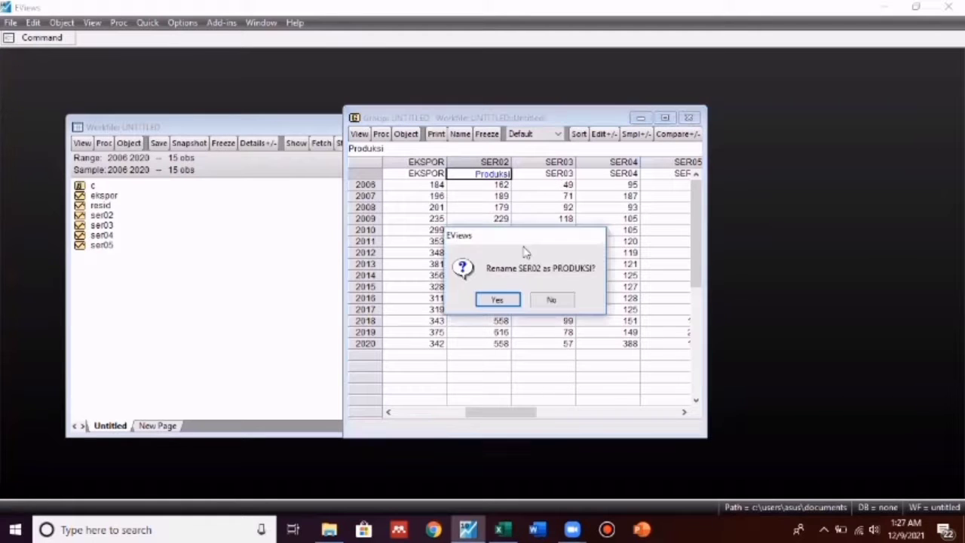
{"action": "key", "text": "Return"}
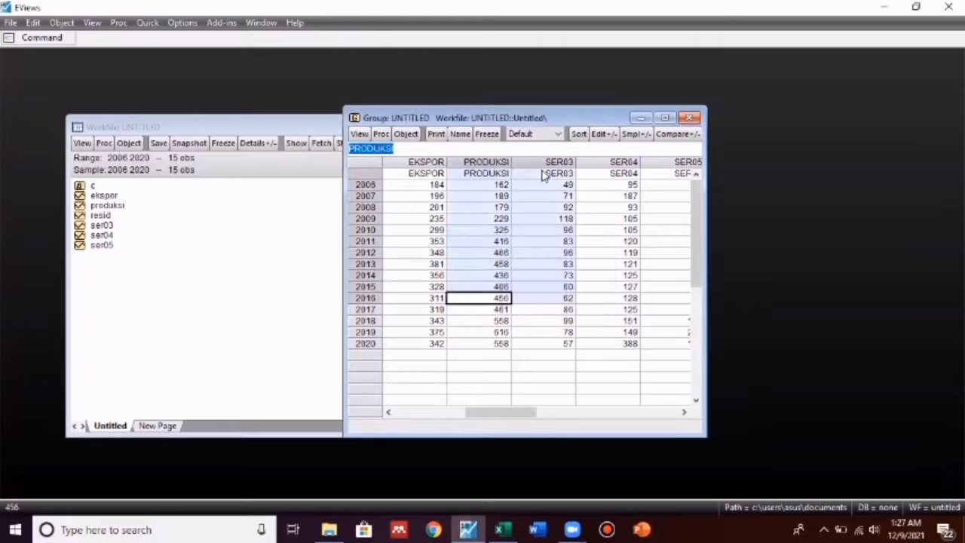
Rename the third series, SER03, as Harga and accept the renaming.
{"action": "left_click", "coordinate": [545, 173]}
{"action": "type", "text": "Harag"}
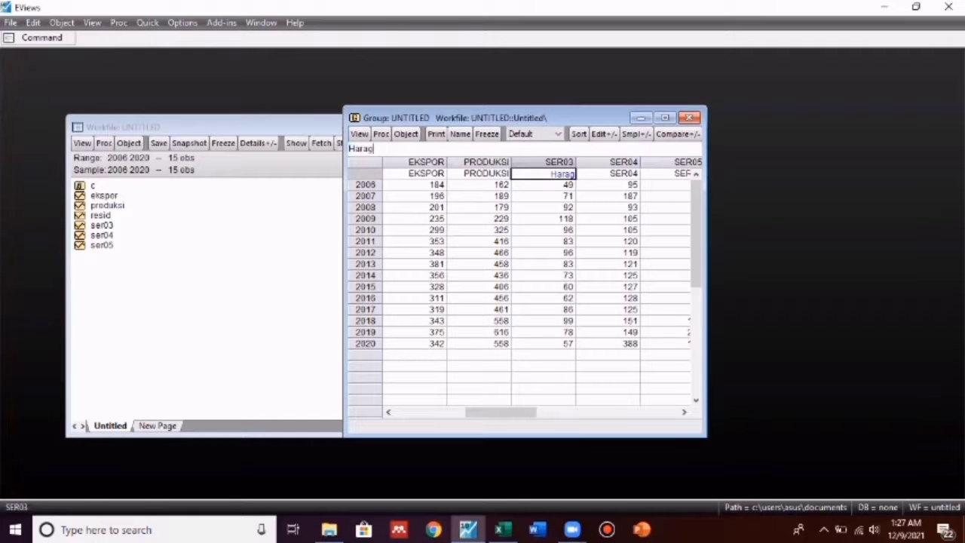
{"action": "key", "text": "BackSpace"}
{"action": "key", "text": "BackSpace"}
{"action": "type", "text": "ga"}
{"action": "key", "text": "Return"}
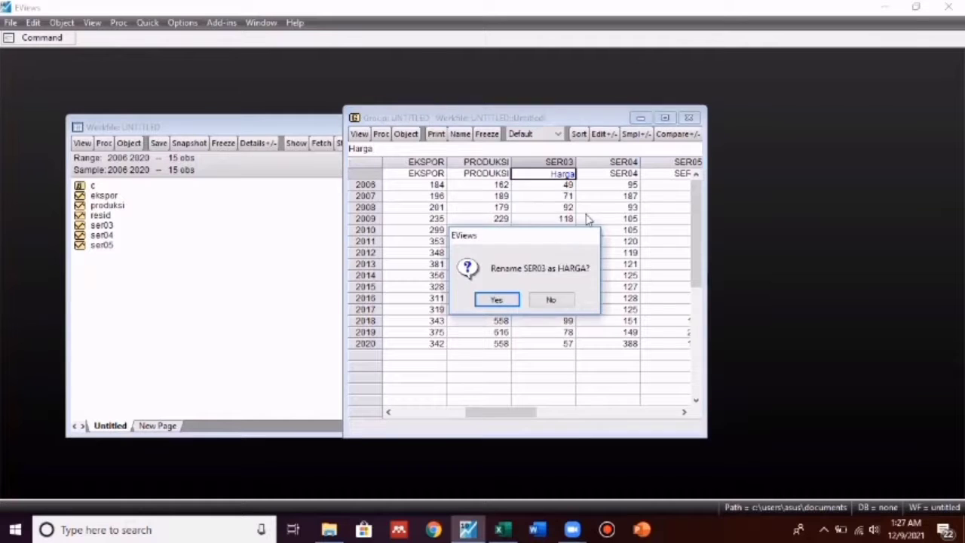
{"action": "key", "text": "Return"}
Rename the fourth series, SER04, as Cadangan and accept the renaming.
{"action": "left_click", "coordinate": [616, 174]}
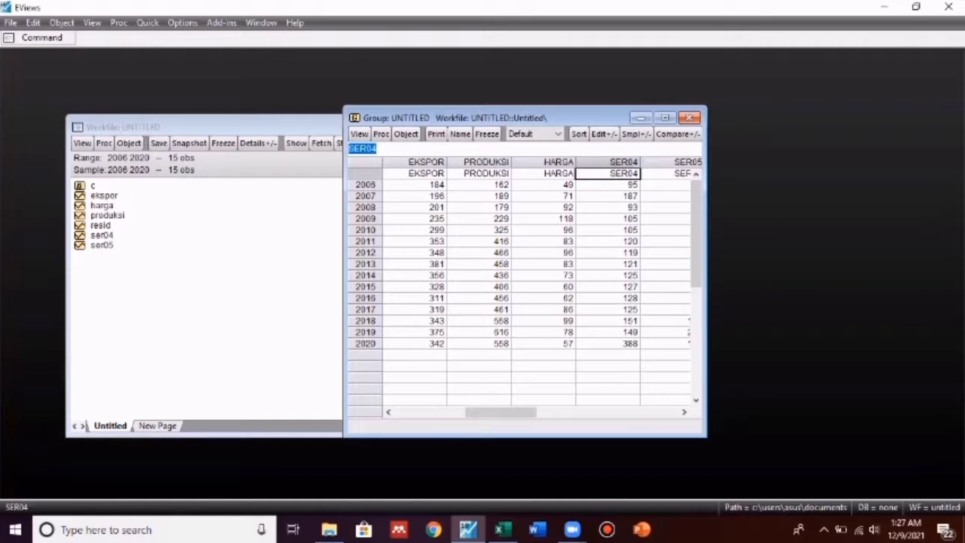
{"action": "type", "text": "Cadangan"}
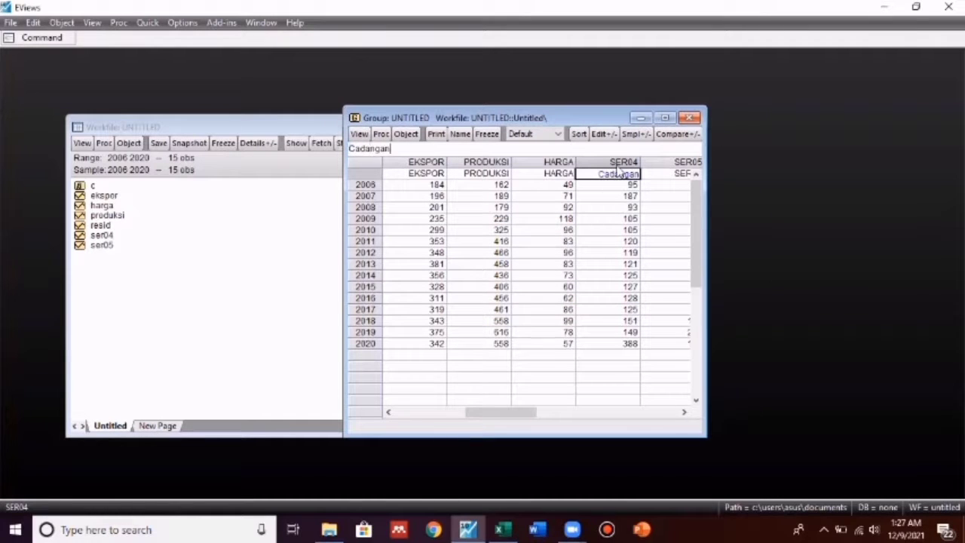
{"action": "key", "text": "Return"}
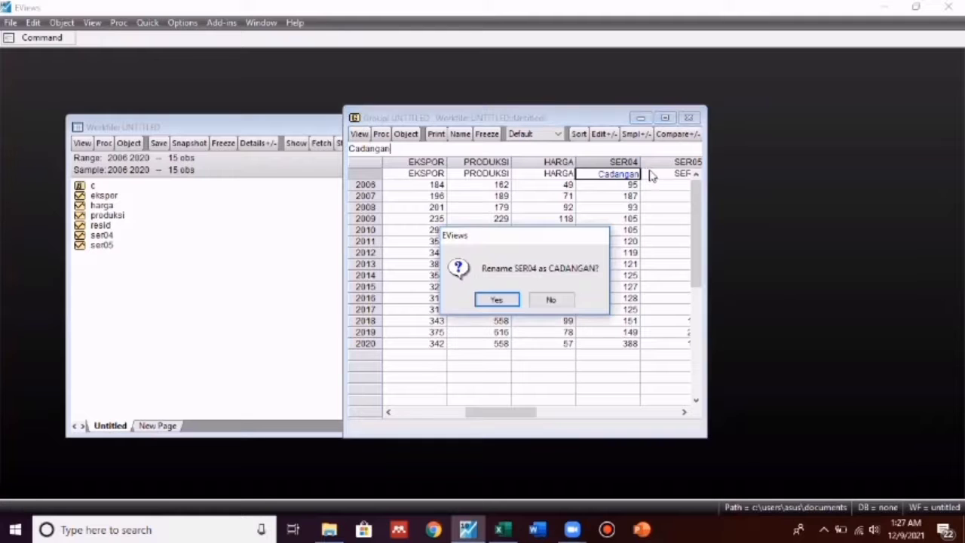
{"action": "left_click", "coordinate": [515, 301]}
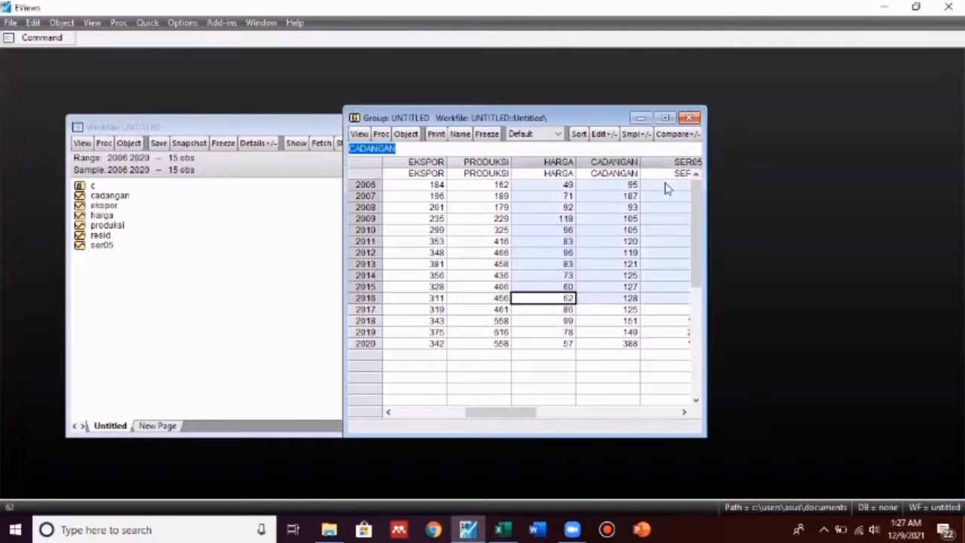
Rename the fifth series, SER05, as konsumsi and accept the renaming.
{"action": "left_click", "coordinate": [663, 174]}
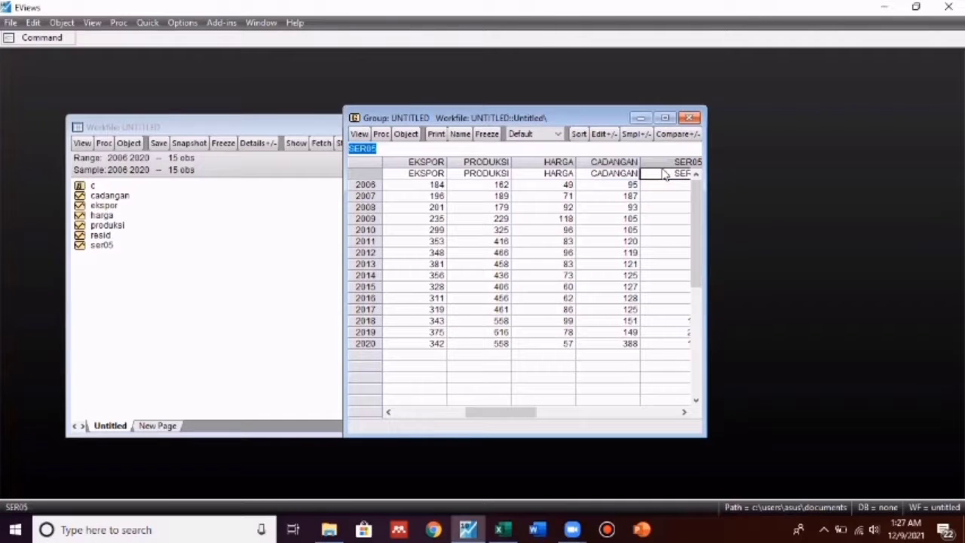
{"action": "type", "text": "konsu"}
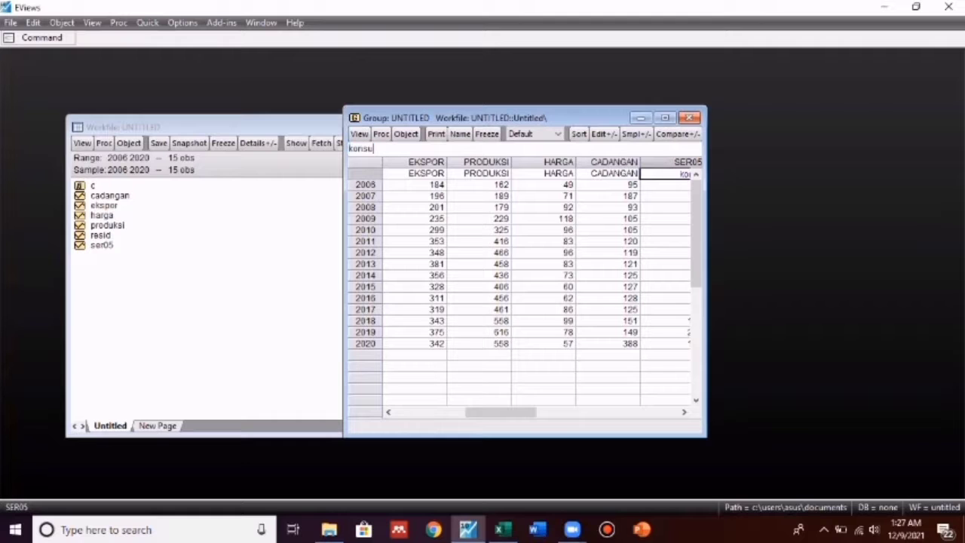
{"action": "type", "text": "msi"}
{"action": "key", "text": "Return"}
{"action": "key", "text": "Return"}
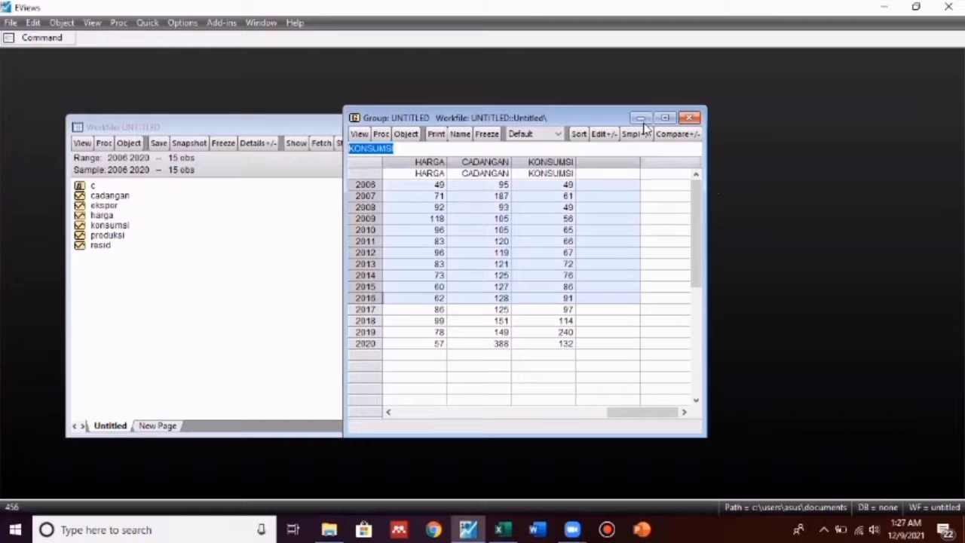
Minimize the group window and open ekspor, produksi, harga, cadangan and konsumsi, selected in that order, as an equation.
{"action": "left_click", "coordinate": [407, 287]}
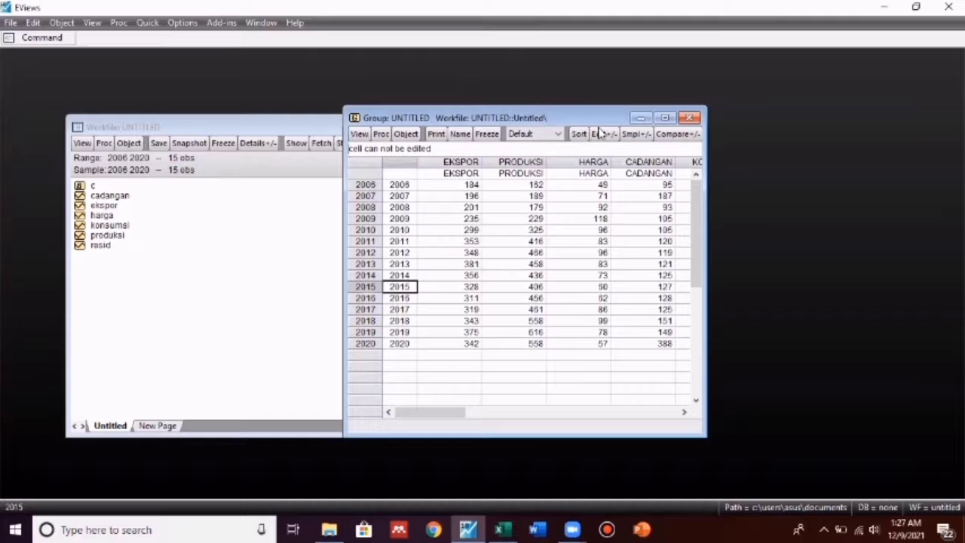
{"action": "left_click", "coordinate": [640, 118]}
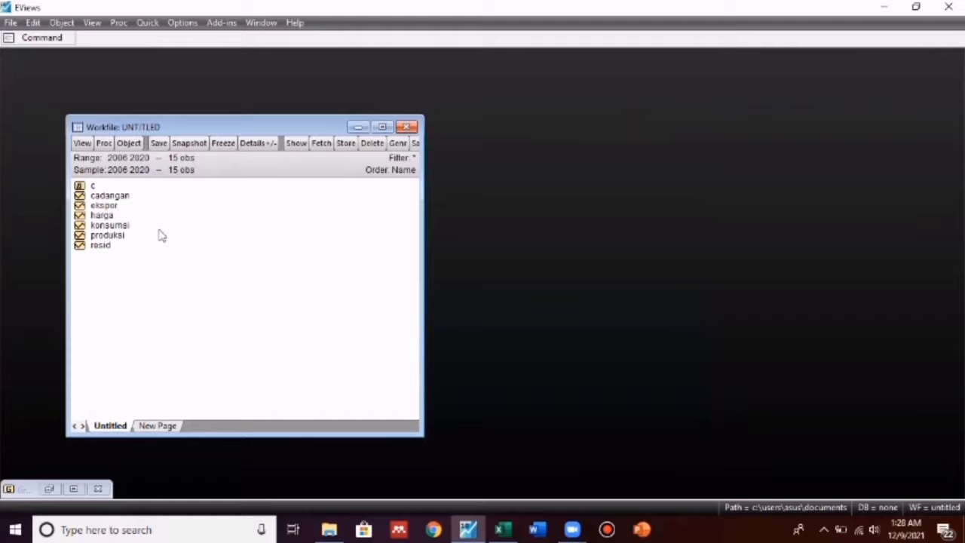
{"action": "left_click", "coordinate": [96, 207]}
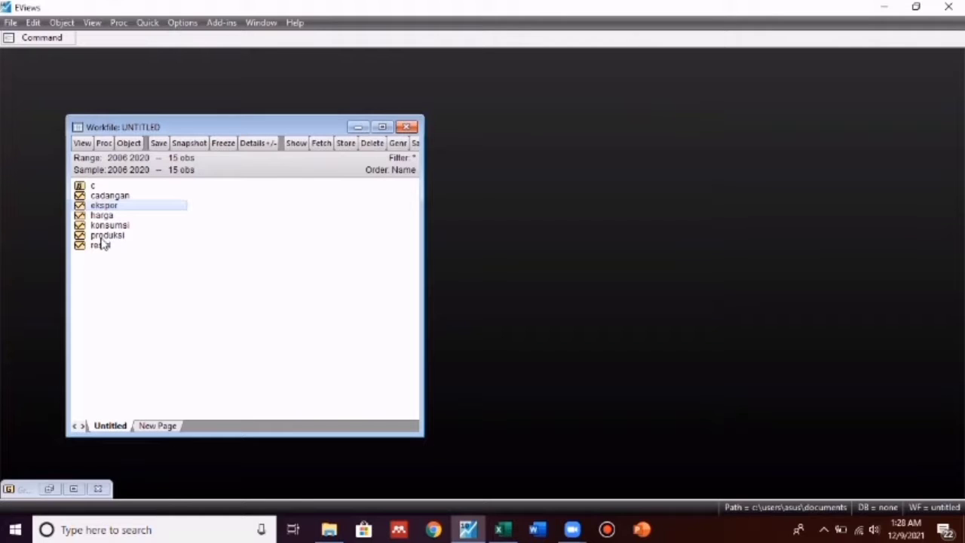
{"action": "left_click", "coordinate": [100, 236], "text": "ctrl"}
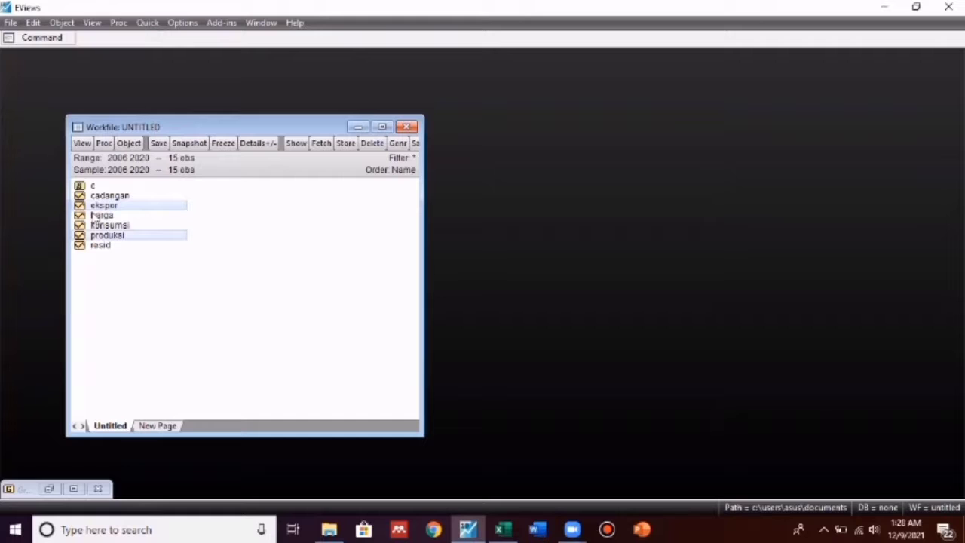
{"action": "left_click", "coordinate": [92, 216], "text": "ctrl"}
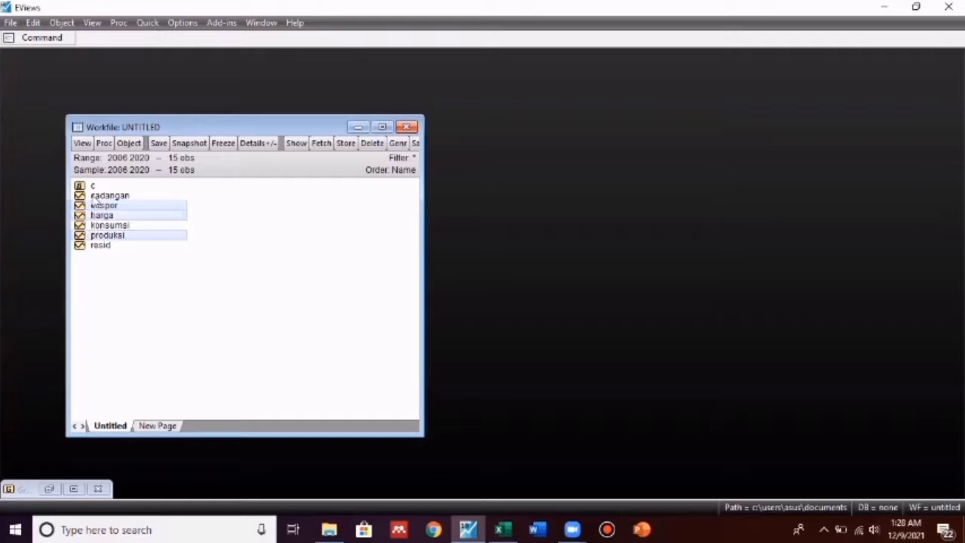
{"action": "left_click", "coordinate": [93, 196], "text": "ctrl"}
{"action": "left_click", "coordinate": [95, 225], "text": "ctrl"}
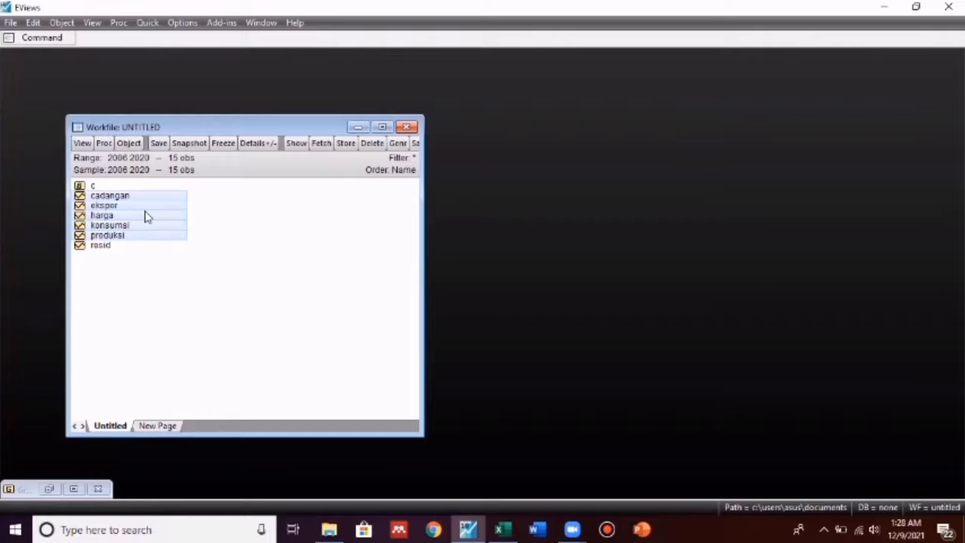
{"action": "right_click", "coordinate": [147, 217]}
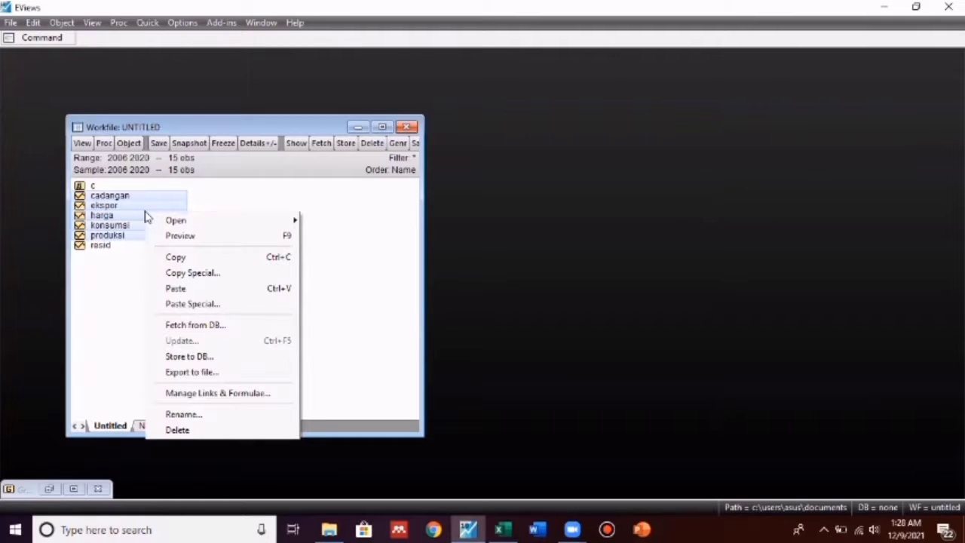
{"action": "mouse_move", "coordinate": [154, 222]}
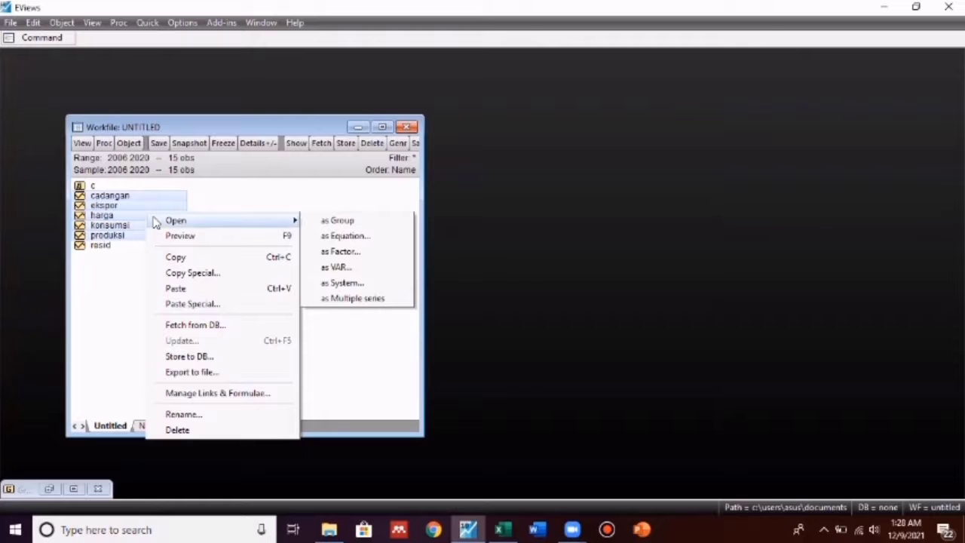
{"action": "left_click", "coordinate": [329, 238]}
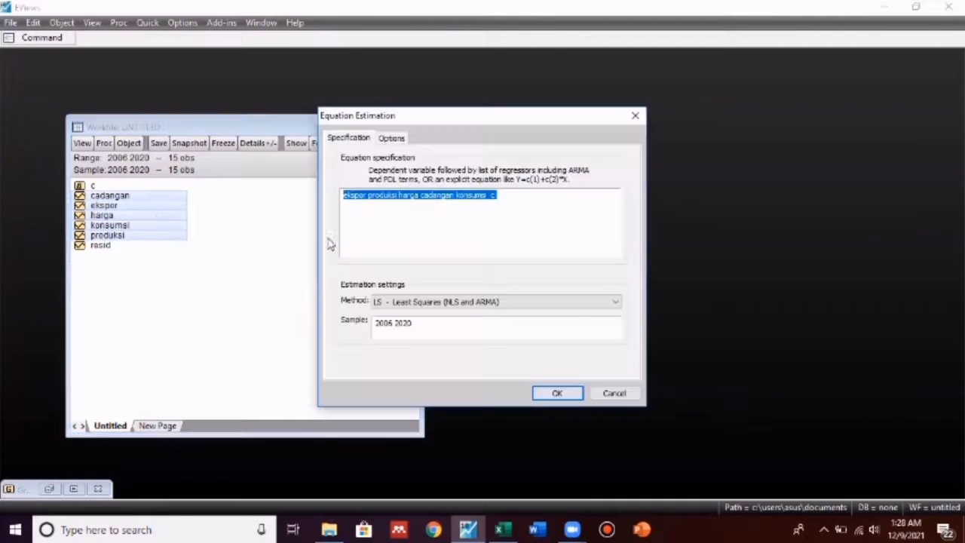
Move the constant c directly after ekspor in the equation specification and estimate the equation by least squares.
{"action": "left_click", "coordinate": [498, 202]}
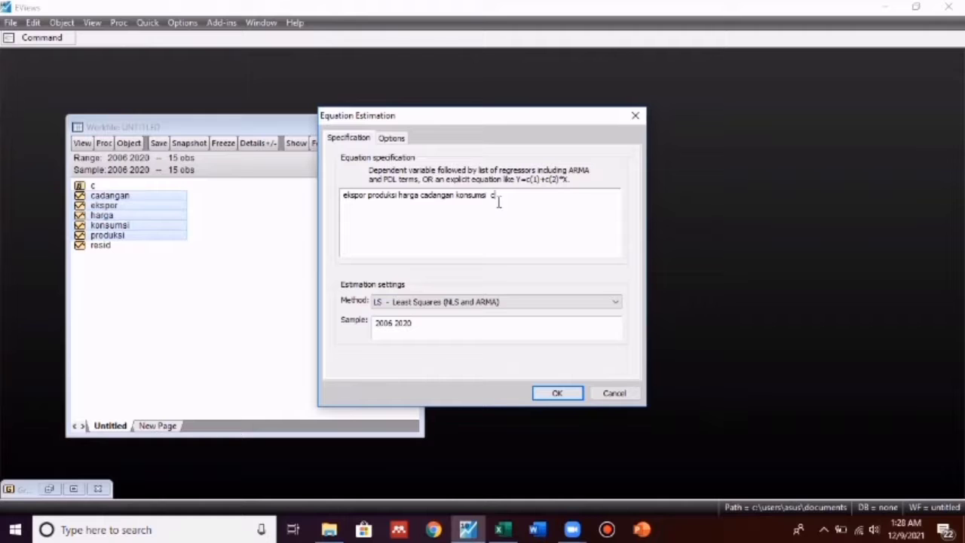
{"action": "key", "text": "BackSpace"}
{"action": "left_click", "coordinate": [368, 196]}
{"action": "type", "text": "c"}
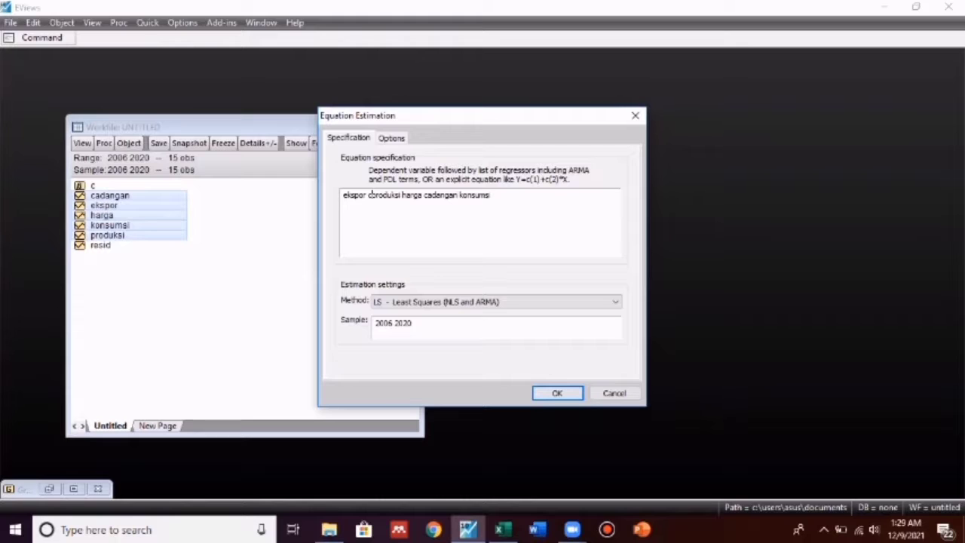
{"action": "left_click", "coordinate": [556, 393]}
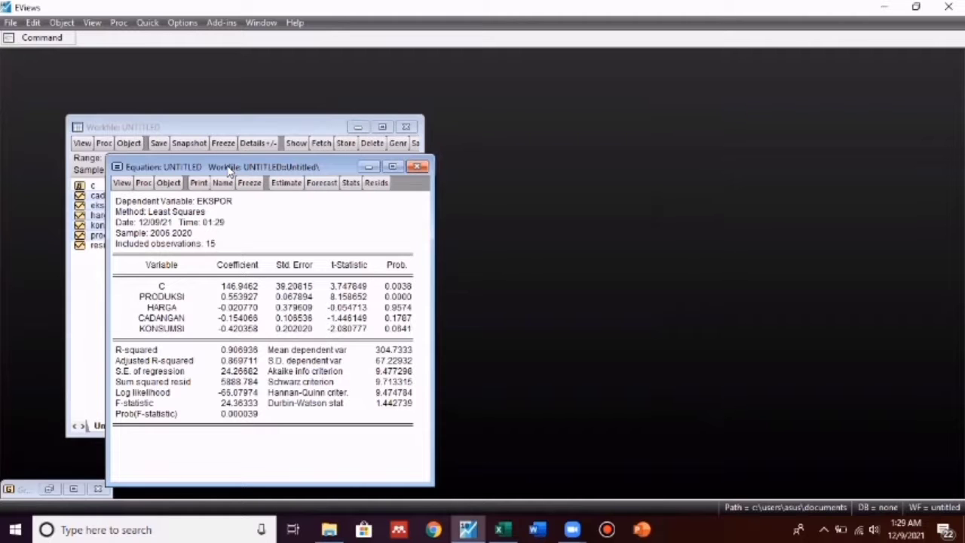
{"action": "left_click_drag", "start_coordinate": [228, 171], "coordinate": [263, 104]}
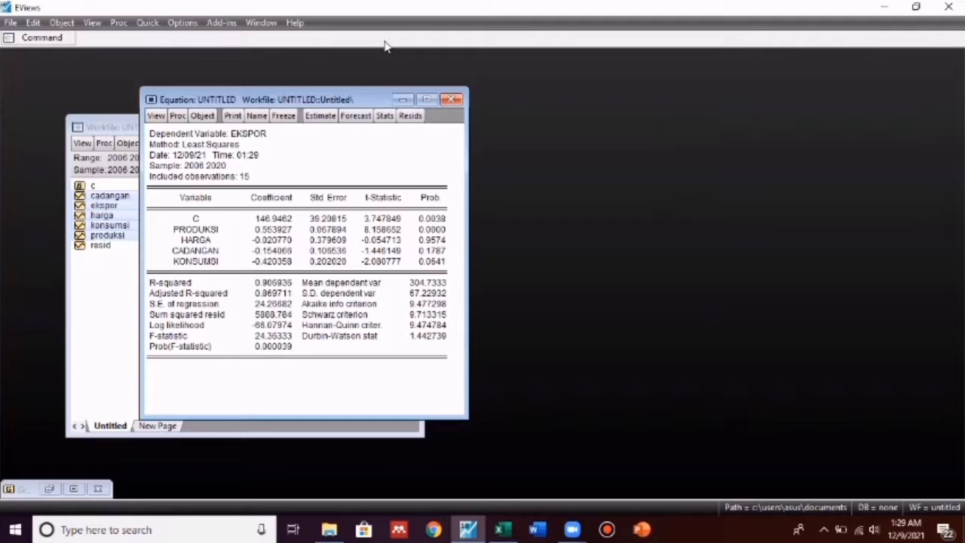
{"action": "left_click", "coordinate": [524, 51]}
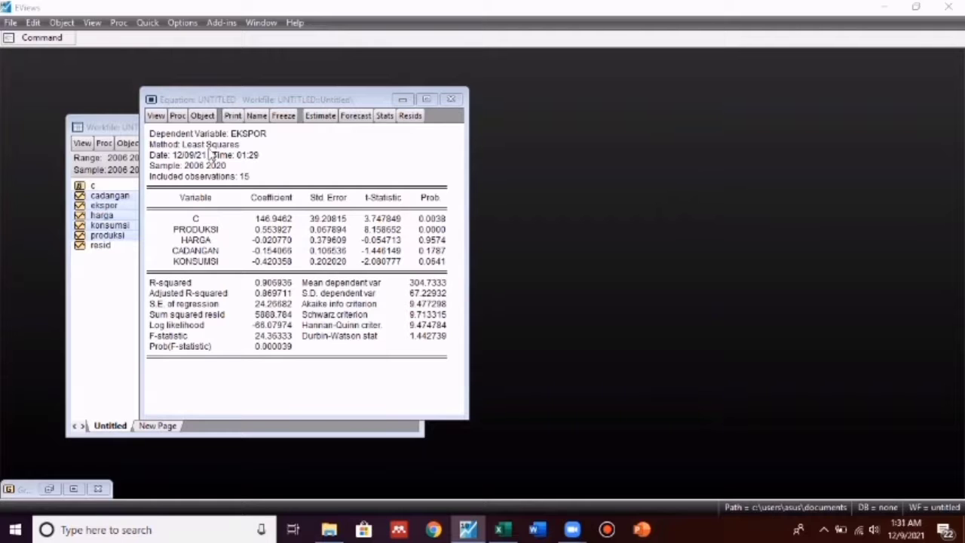
Run the histogram normality test on the equation's residuals.
{"action": "left_click", "coordinate": [155, 117]}
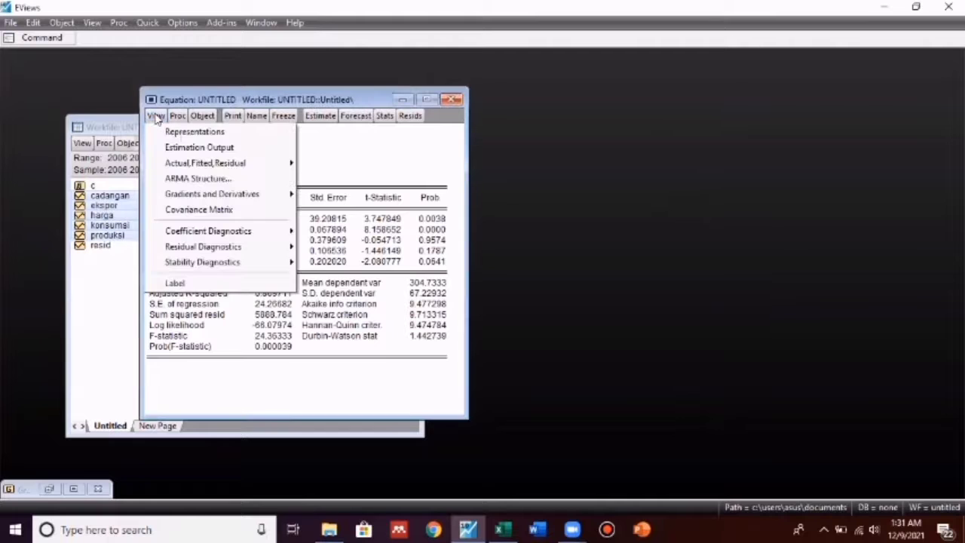
{"action": "mouse_move", "coordinate": [197, 237]}
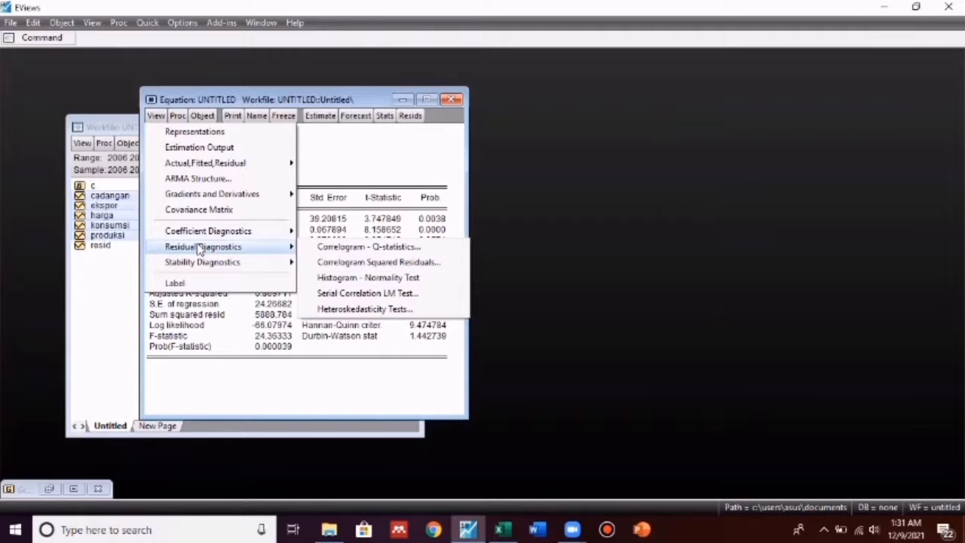
{"action": "left_click", "coordinate": [328, 278]}
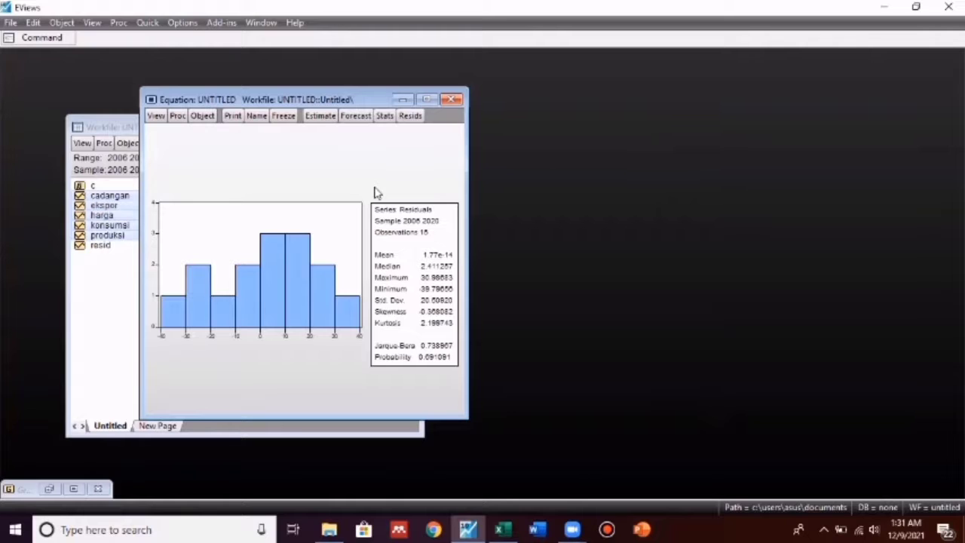
{"action": "left_click", "coordinate": [622, 40]}
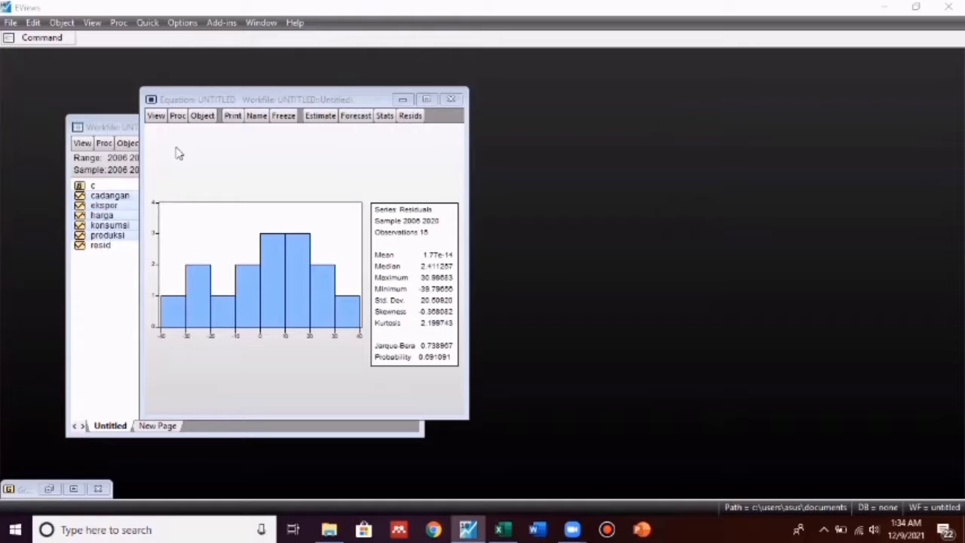
Run the Variance Inflation Factors coefficient diagnostic on the equation to test for multicollinearity.
{"action": "left_click", "coordinate": [153, 117]}
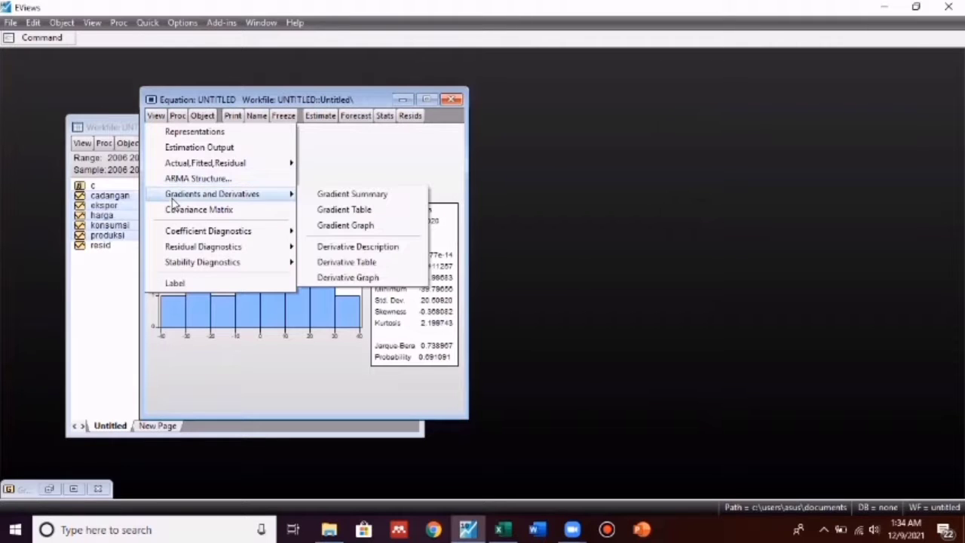
{"action": "mouse_move", "coordinate": [182, 160]}
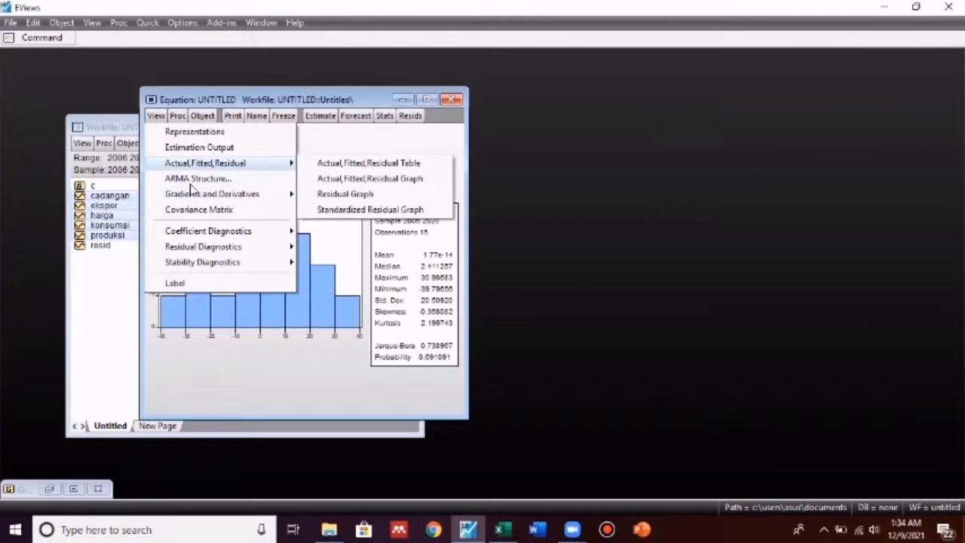
{"action": "mouse_move", "coordinate": [193, 237]}
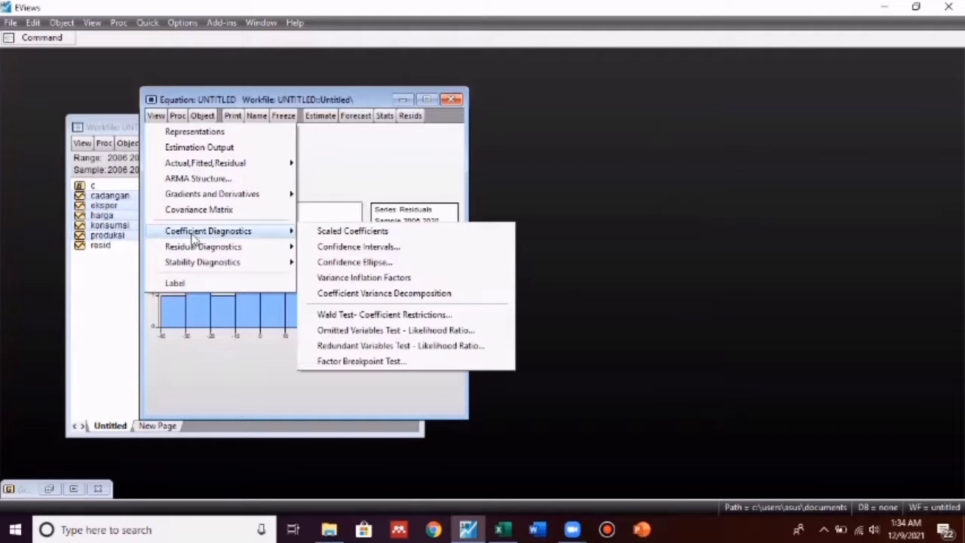
{"action": "left_click", "coordinate": [325, 283]}
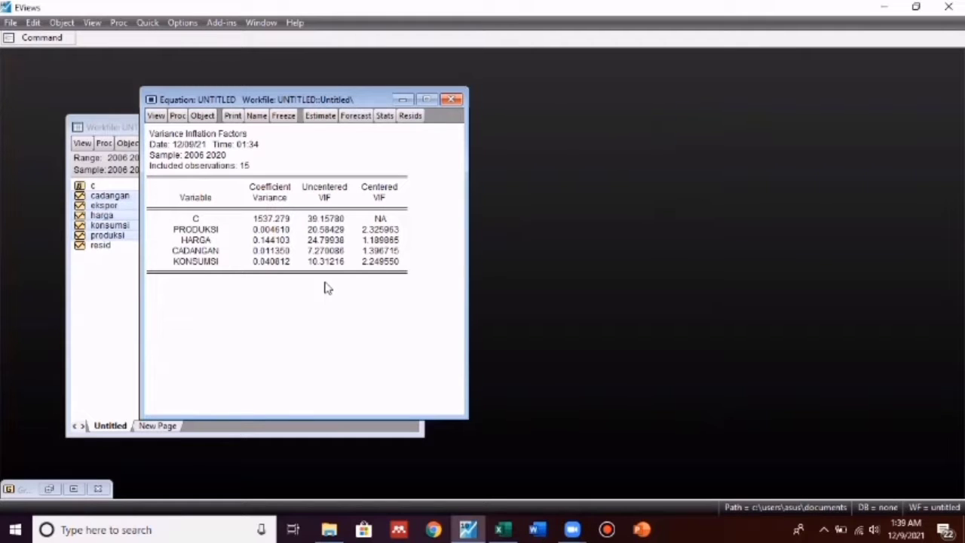
Run a Glejser heteroskedasticity test on the equation's residuals with the default regressors.
{"action": "left_click", "coordinate": [155, 117]}
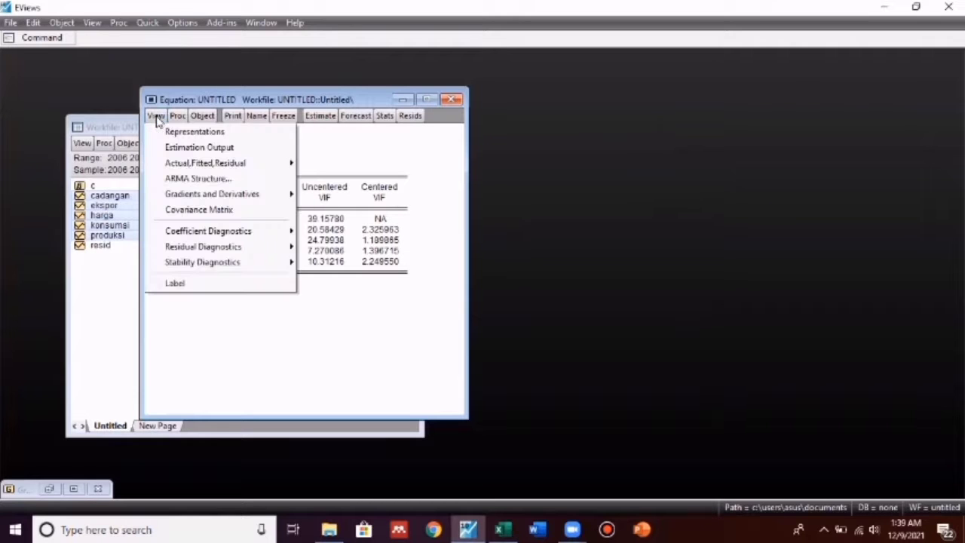
{"action": "mouse_move", "coordinate": [198, 250]}
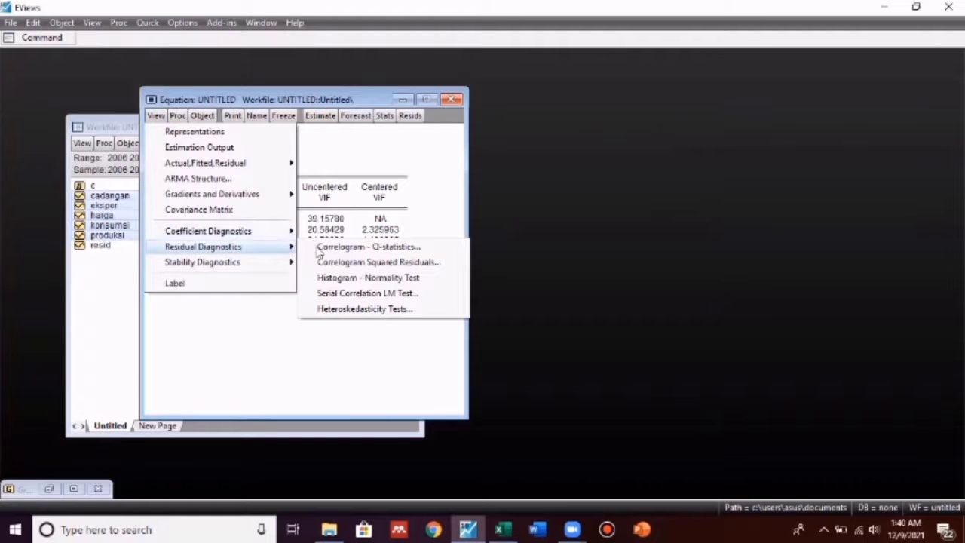
{"action": "left_click", "coordinate": [316, 310]}
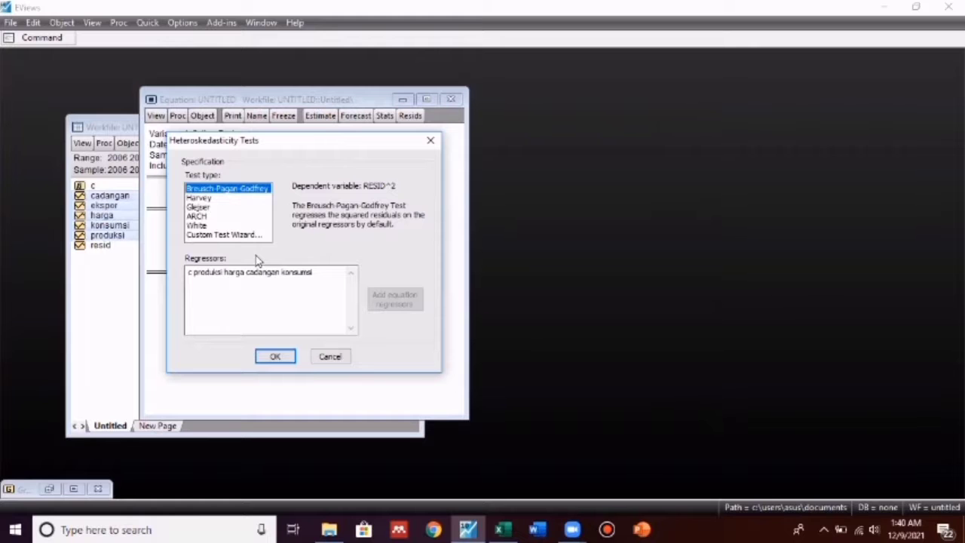
{"action": "left_click", "coordinate": [197, 206]}
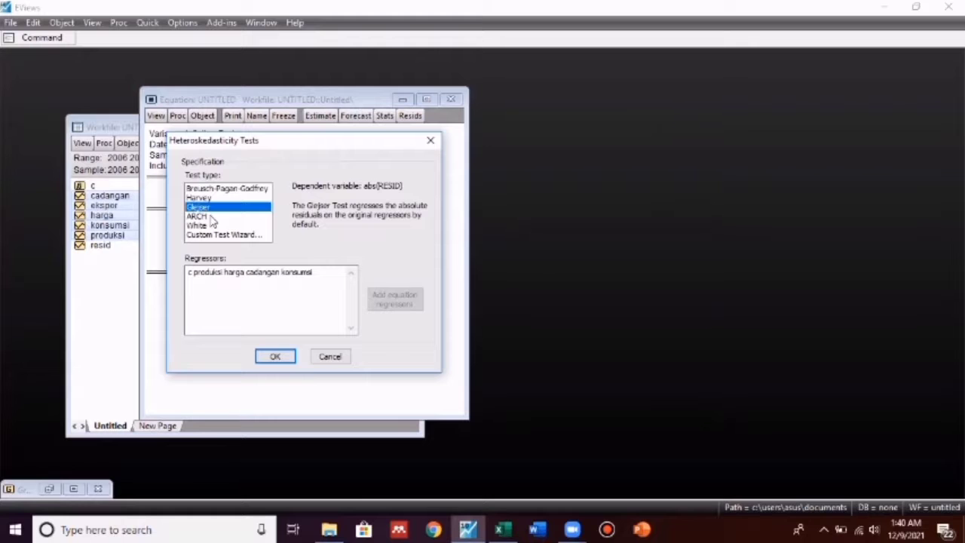
{"action": "left_click", "coordinate": [269, 359]}
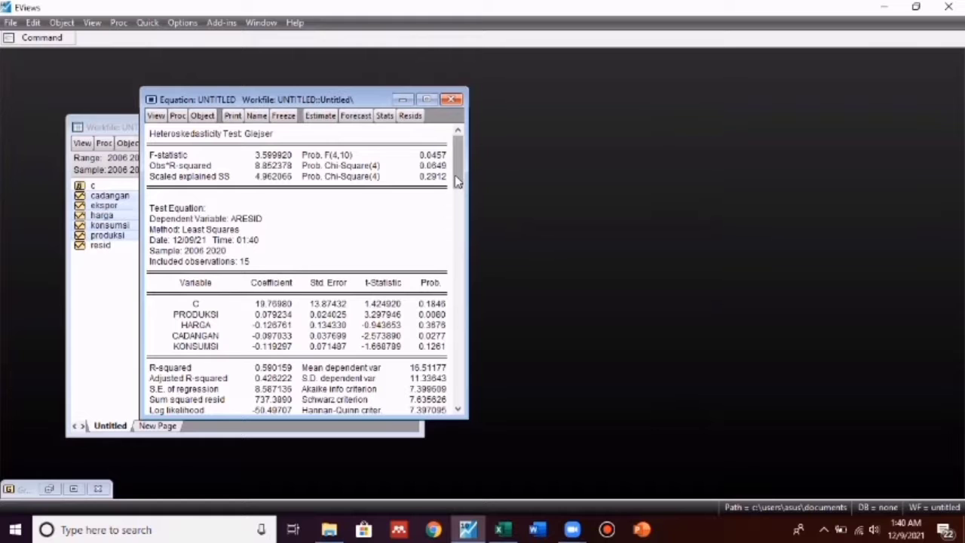
{"action": "mouse_move", "coordinate": [457, 181]}
{"action": "left_mouse_down"}
{"action": "mouse_move", "coordinate": [452, 279]}
{"action": "mouse_move", "coordinate": [451, 170]}
{"action": "mouse_move", "coordinate": [443, 181]}
{"action": "left_mouse_up"}
Run a White heteroskedasticity test without cross terms on the residuals and widen the equation window slightly.
{"action": "left_click", "coordinate": [156, 117]}
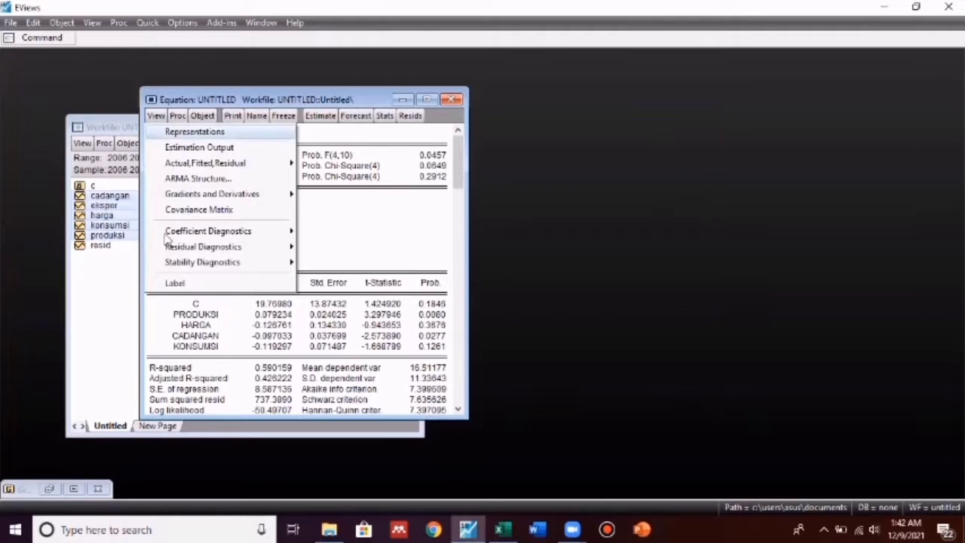
{"action": "mouse_move", "coordinate": [169, 254]}
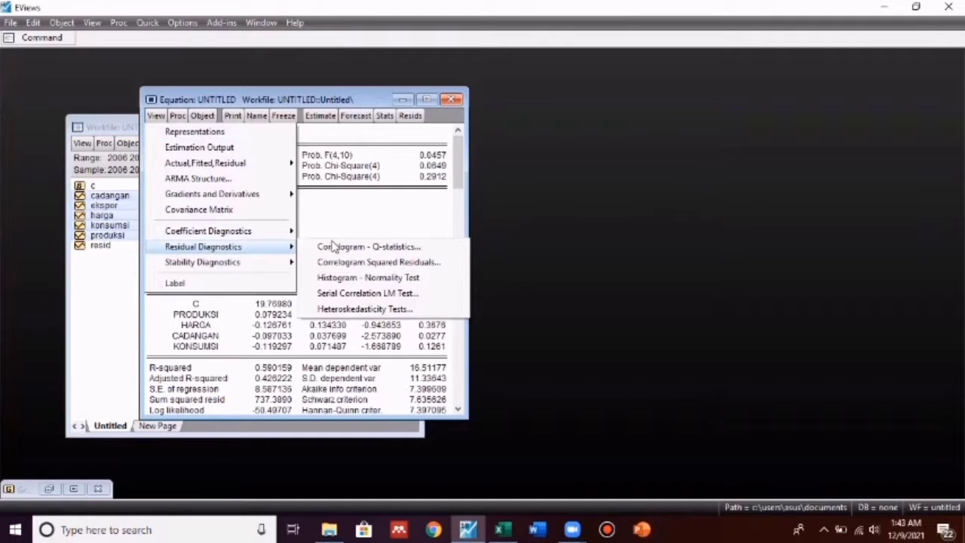
{"action": "left_click", "coordinate": [337, 315]}
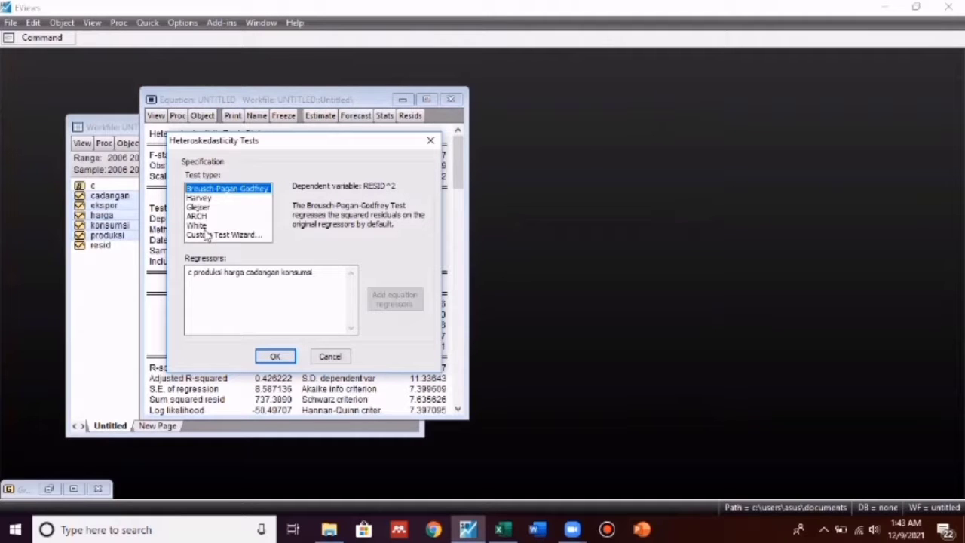
{"action": "left_click", "coordinate": [202, 226]}
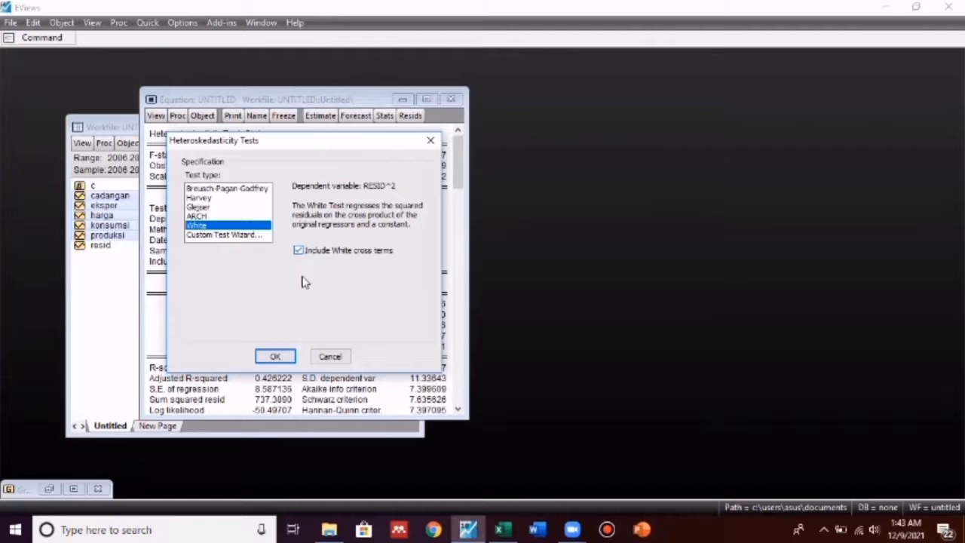
{"action": "left_click", "coordinate": [298, 251]}
{"action": "left_click", "coordinate": [298, 251]}
{"action": "left_click", "coordinate": [299, 252]}
{"action": "left_click", "coordinate": [275, 357]}
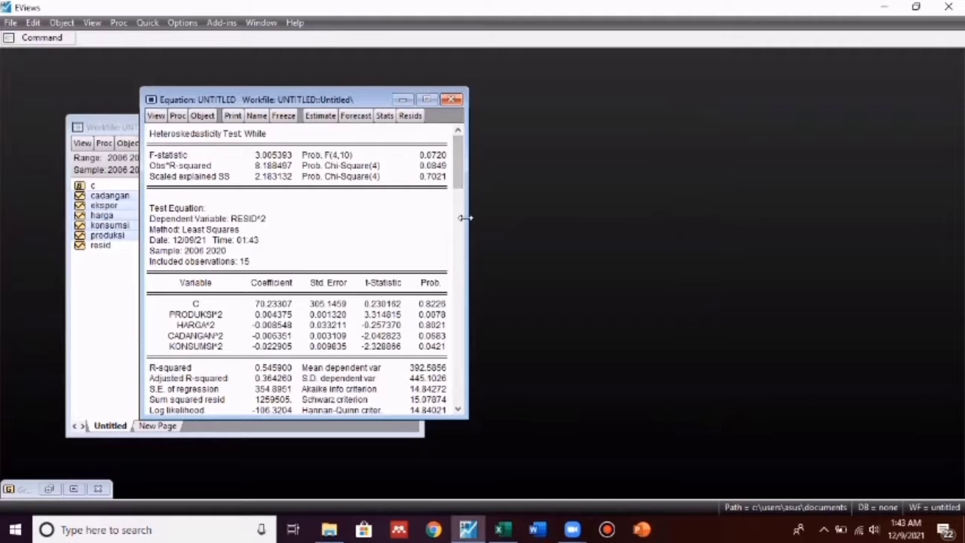
{"action": "left_click_drag", "start_coordinate": [465, 218], "coordinate": [486, 229]}
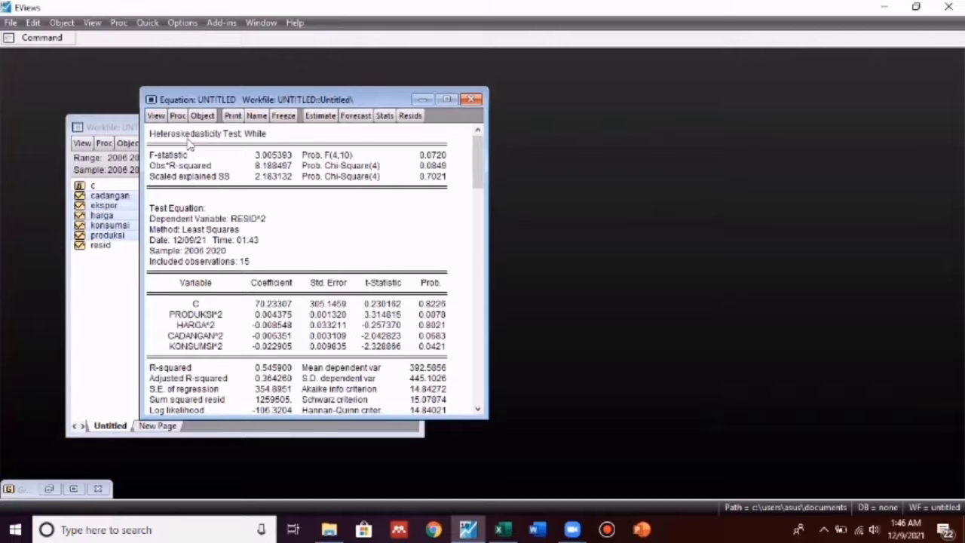
Run the Serial Correlation LM test on the equation's residuals with 2 lags included.
{"action": "left_click", "coordinate": [156, 118]}
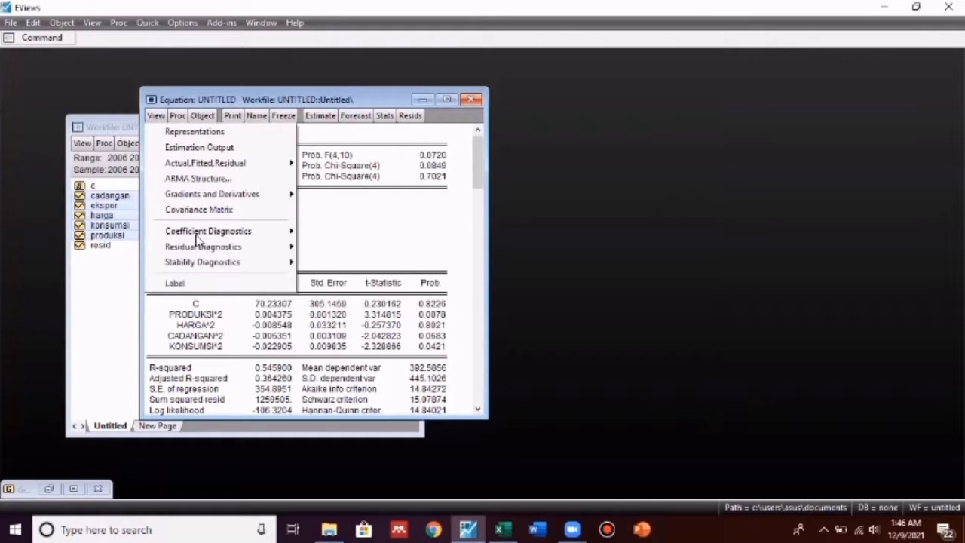
{"action": "mouse_move", "coordinate": [196, 249]}
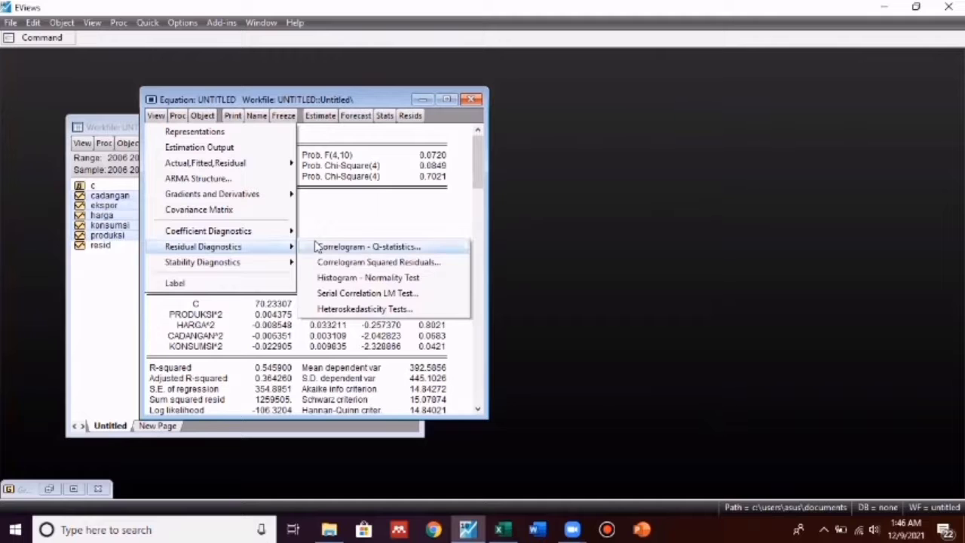
{"action": "left_click", "coordinate": [319, 294]}
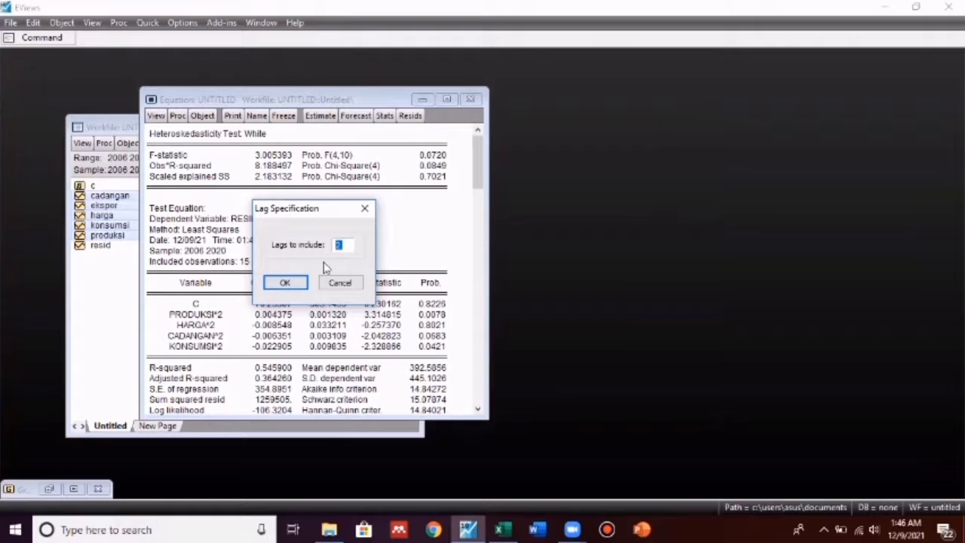
{"action": "left_click", "coordinate": [284, 284]}
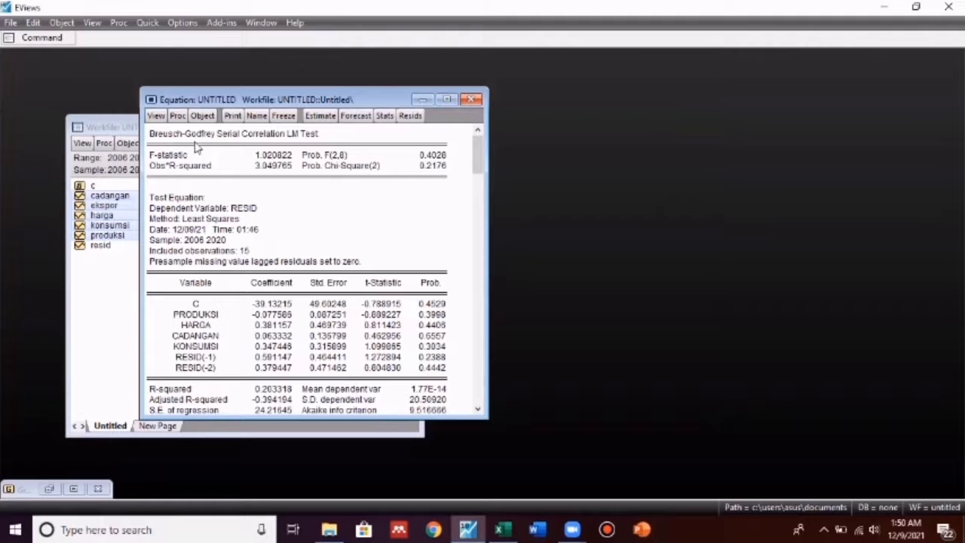
Re-estimate the equation by least squares with the specification ekspor c produksi harga cadangan konsumsi and sample 2006 2020.
{"action": "left_click", "coordinate": [330, 121]}
{"action": "left_click", "coordinate": [329, 120]}
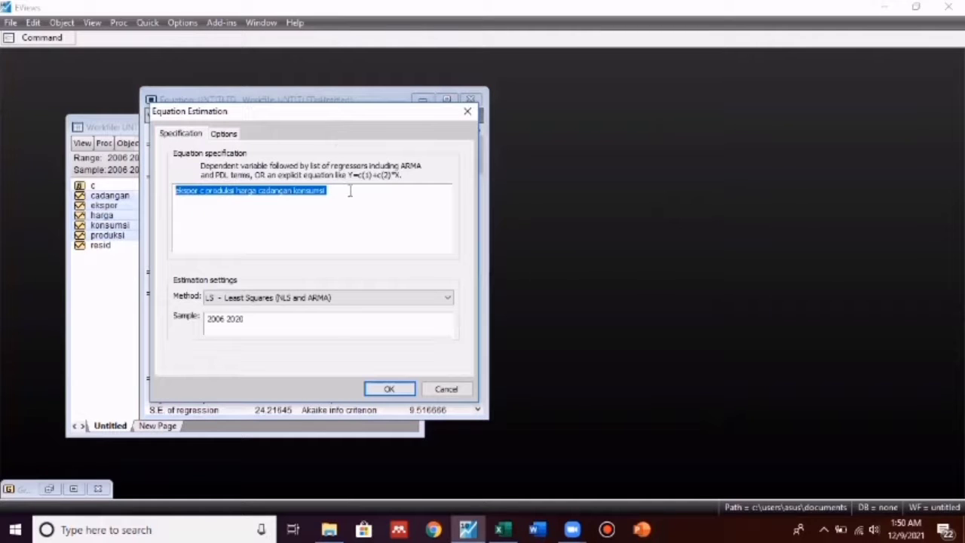
{"action": "left_click", "coordinate": [350, 191]}
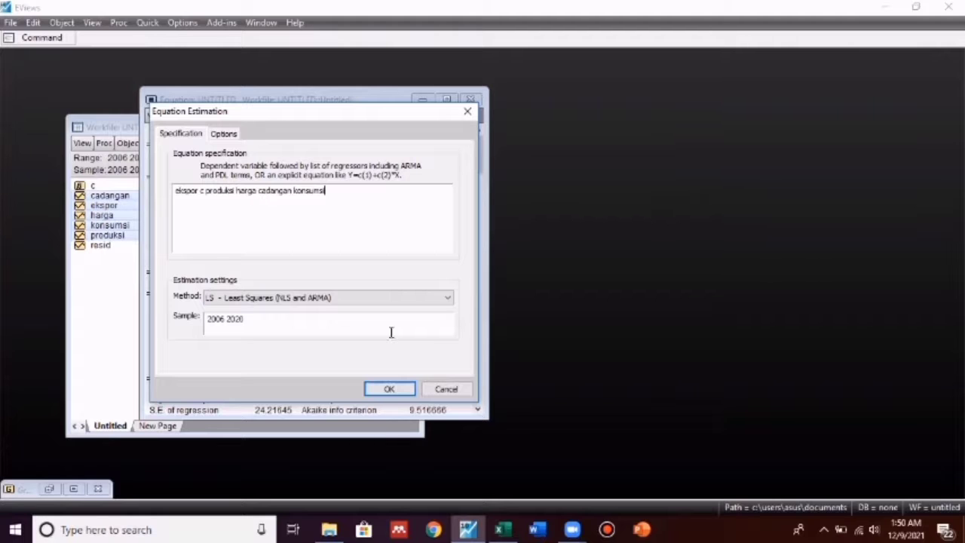
{"action": "left_click", "coordinate": [390, 394]}
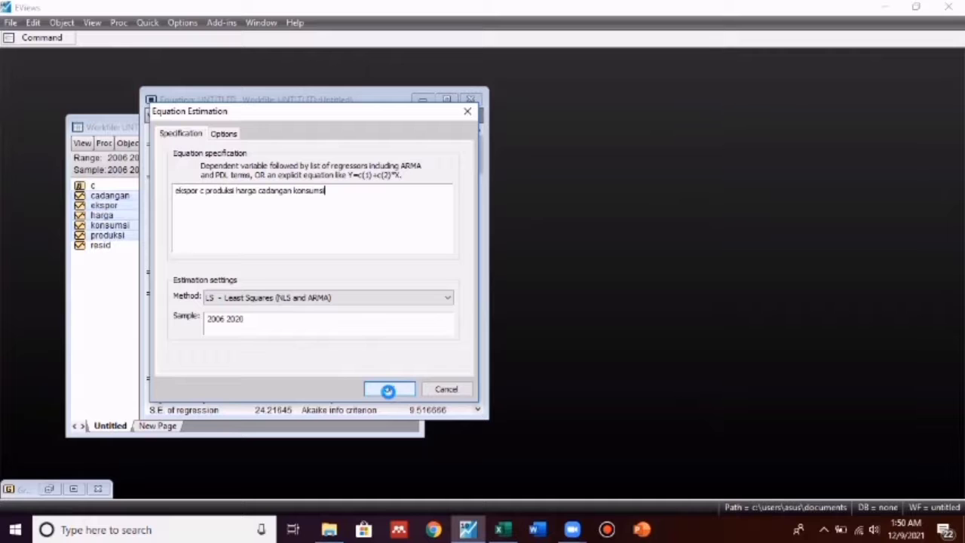